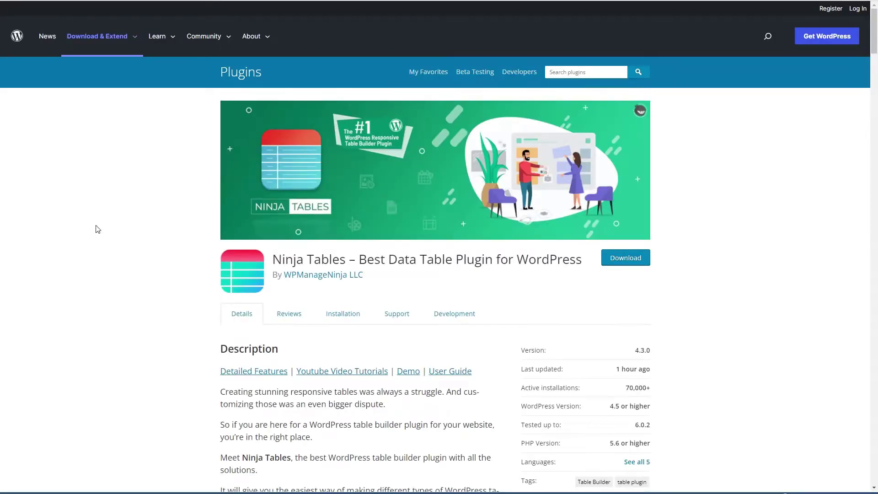
scroll(97, 229, "down", 5)
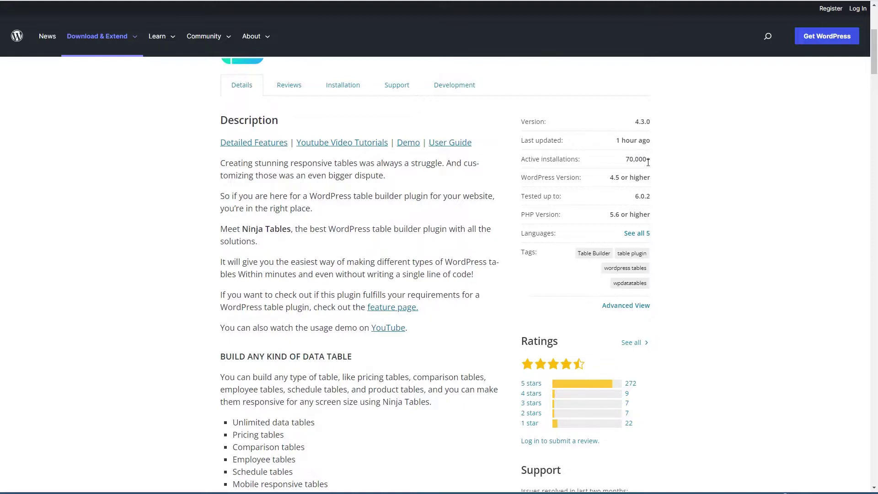
scroll(648, 163, "down", 1)
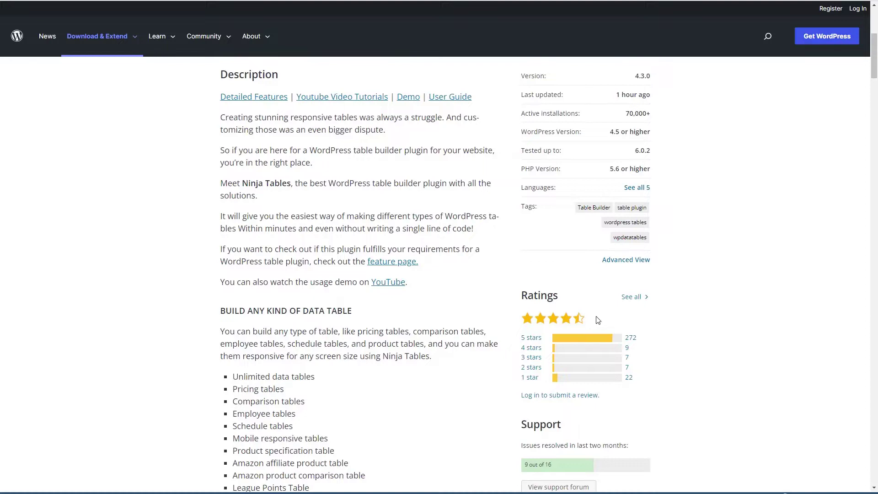
scroll(598, 320, "down", 2)
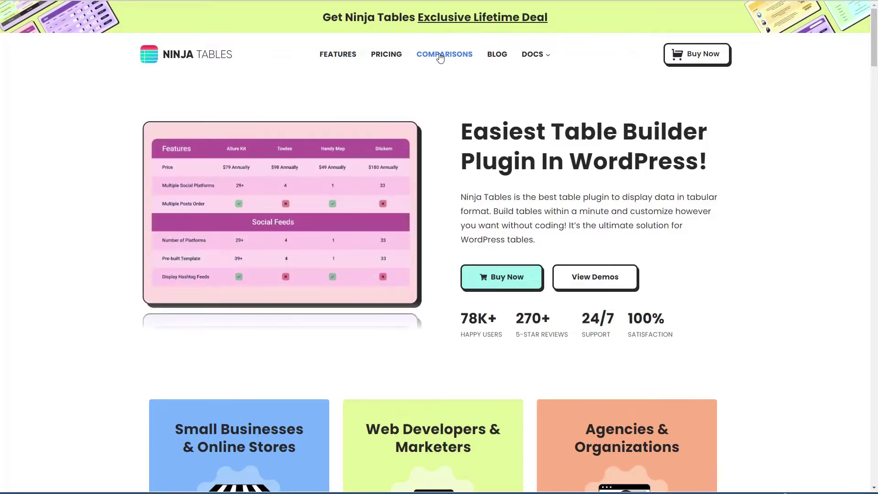
Open the Advanced Mode docs on ninjatables.com, then scroll the home page down to the lifetime-deal pricing cards.
mouse_move(534, 54)
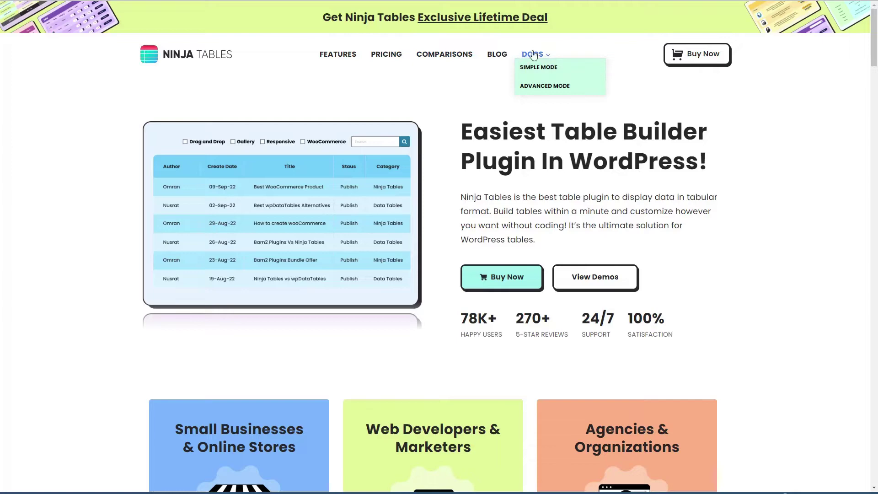
left_click(539, 87)
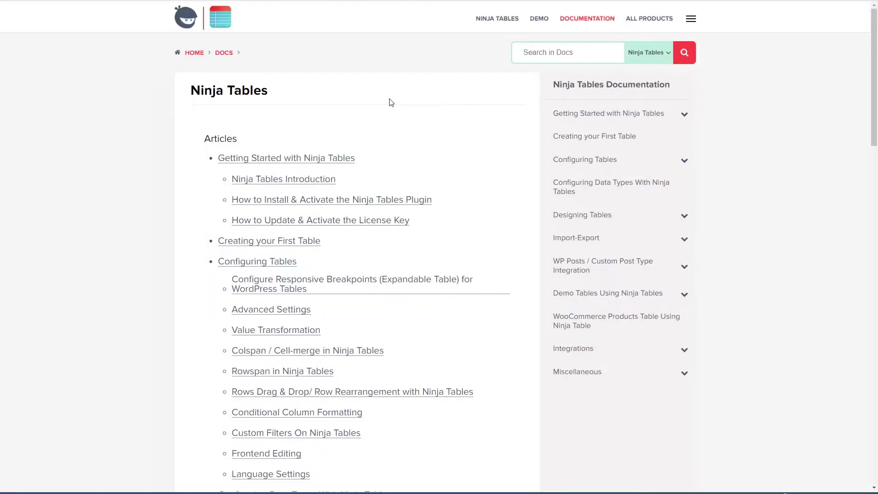
scroll(391, 102, "down", 12)
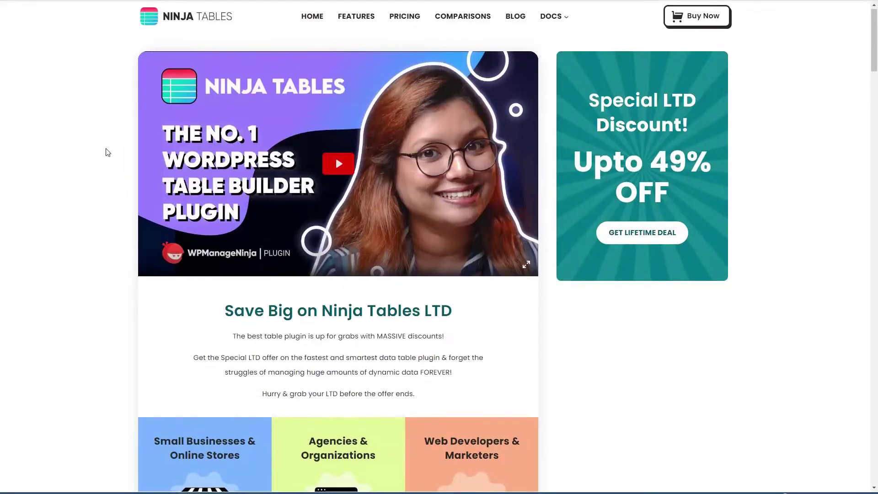
scroll(106, 151, "down", 5)
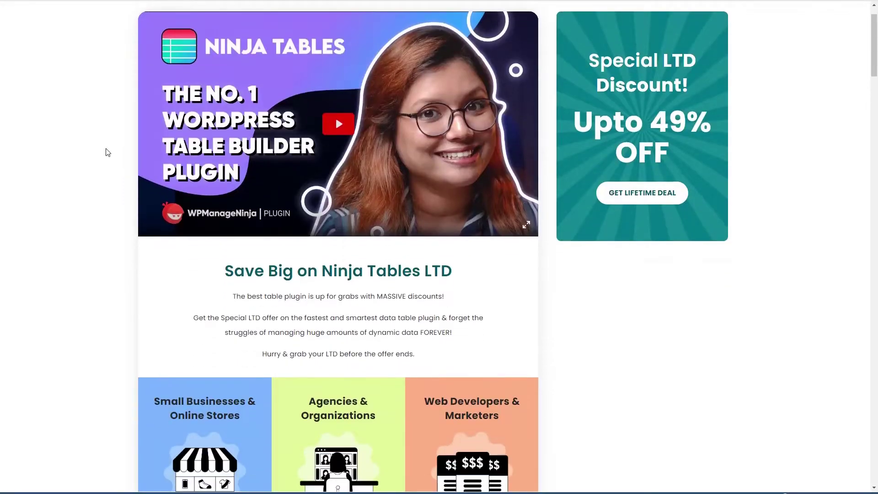
scroll(108, 153, "down", 20)
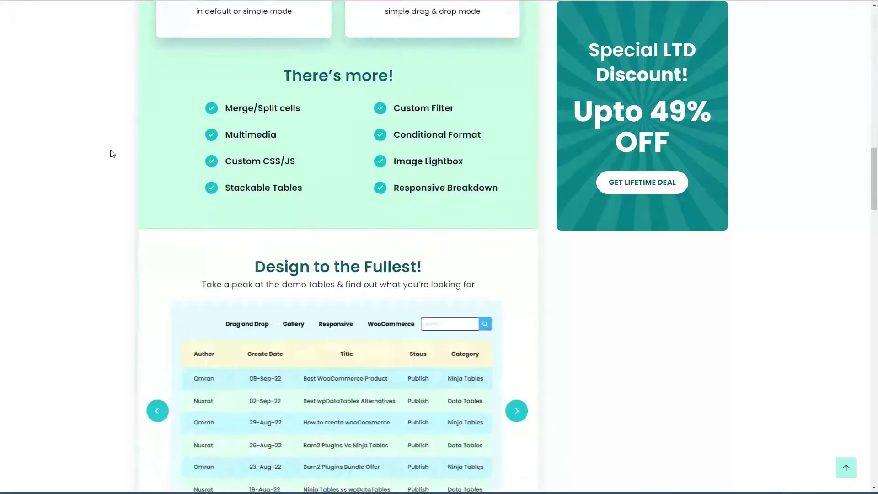
scroll(113, 154, "down", 2)
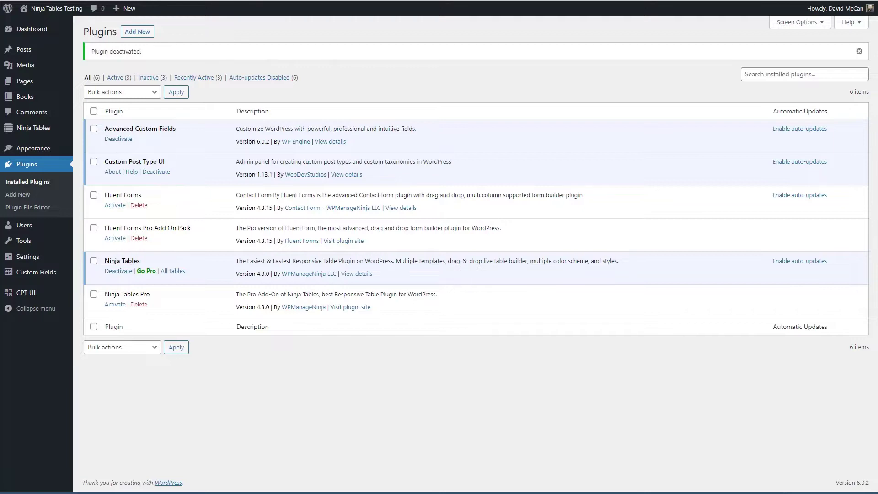
Bring up the Ninja Tables sidebar submenu.
mouse_move(36, 130)
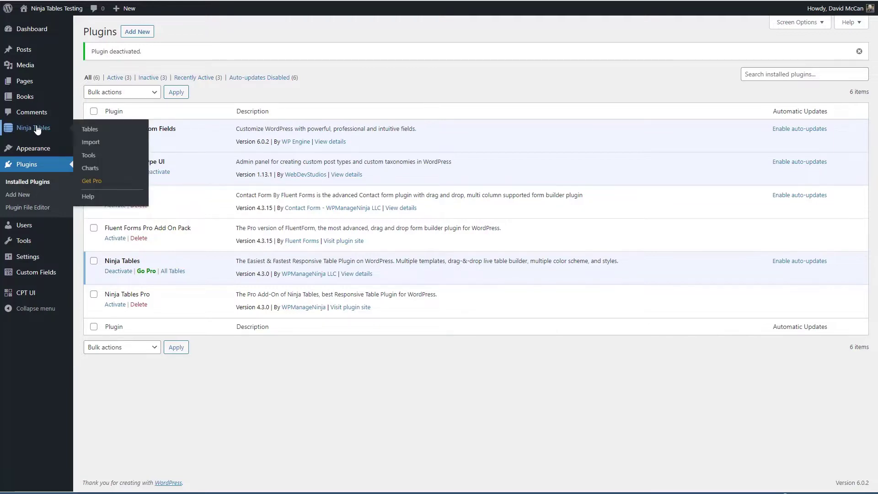
Go to Ninja Tables > Tables > Import and keep CSV as the import format.
left_click(91, 130)
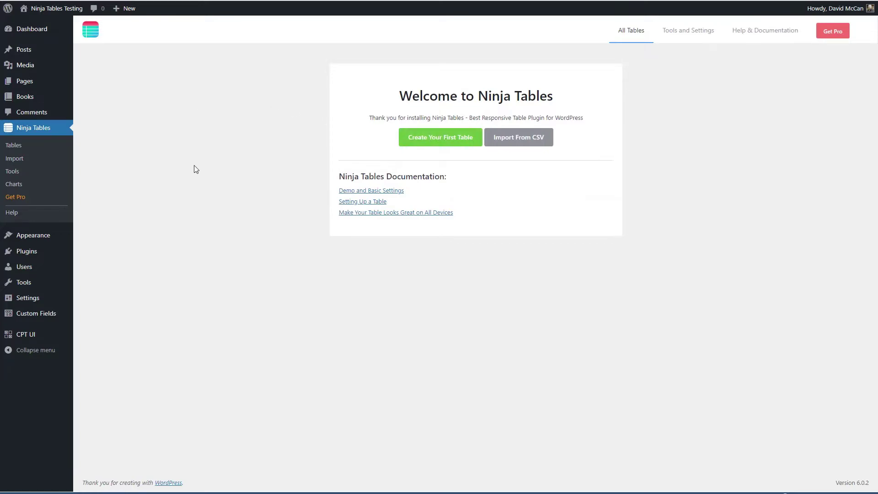
left_click(19, 159)
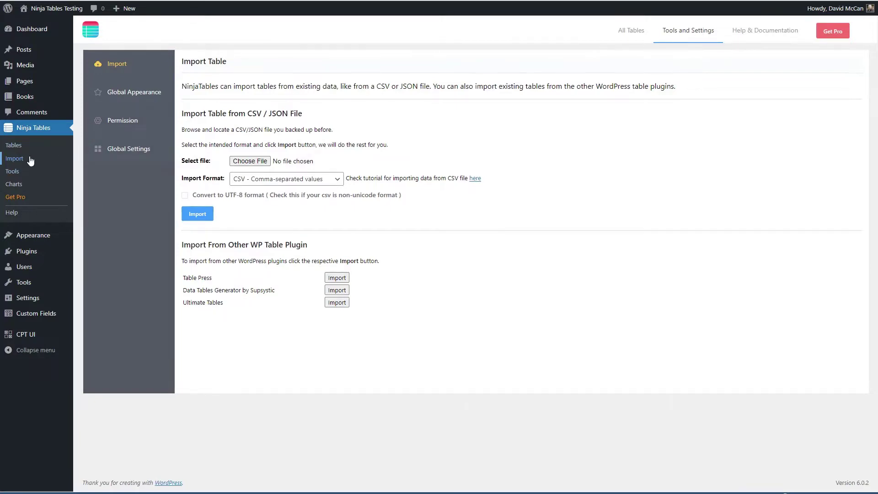
left_click(338, 183)
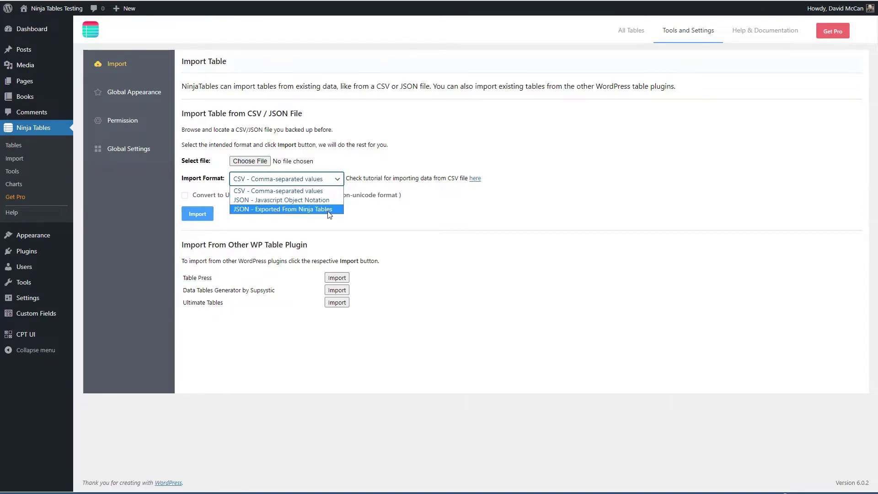
left_click(279, 191)
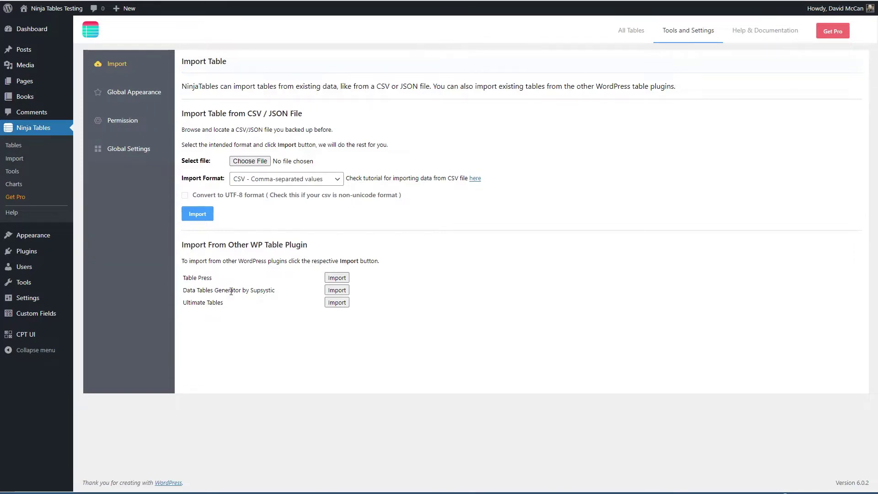
Set the global Default Table Color to Blue and save the appearance settings.
left_click(142, 92)
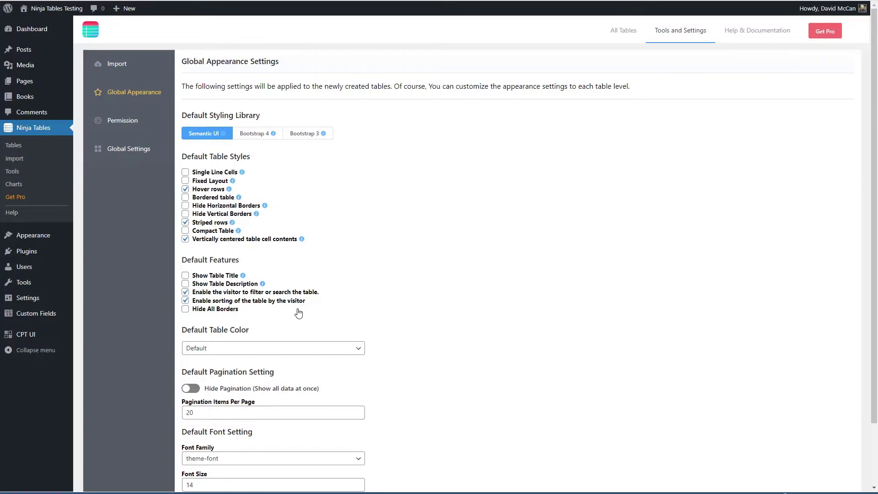
scroll(292, 315, "down", 2)
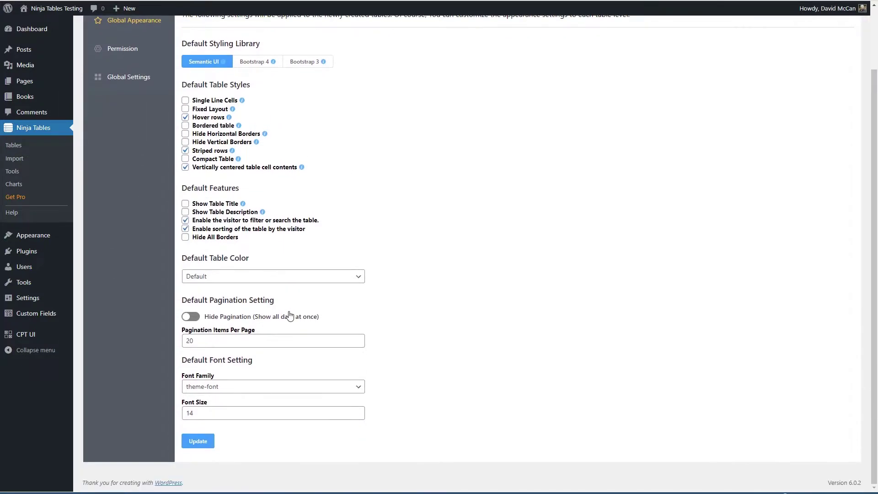
left_click(274, 277)
left_click(251, 361)
left_click(202, 441)
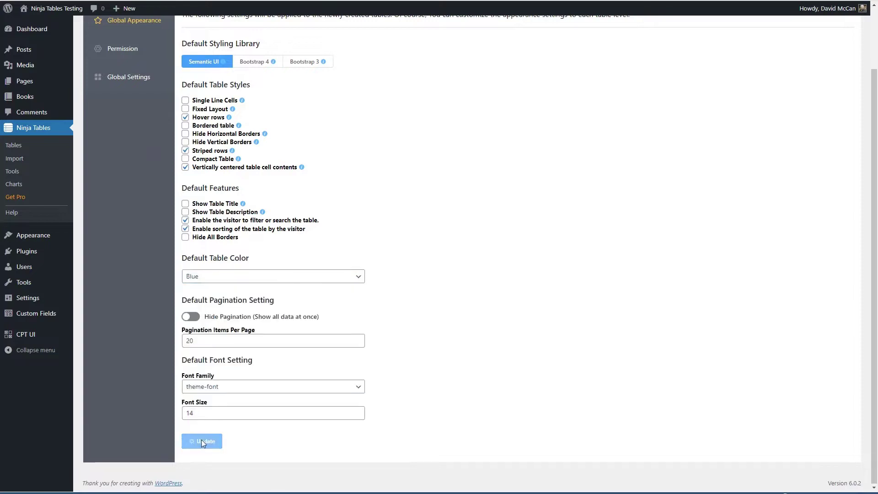
Review the Permission and Global Settings pages, then go to the Ninja Charts page.
left_click(137, 122)
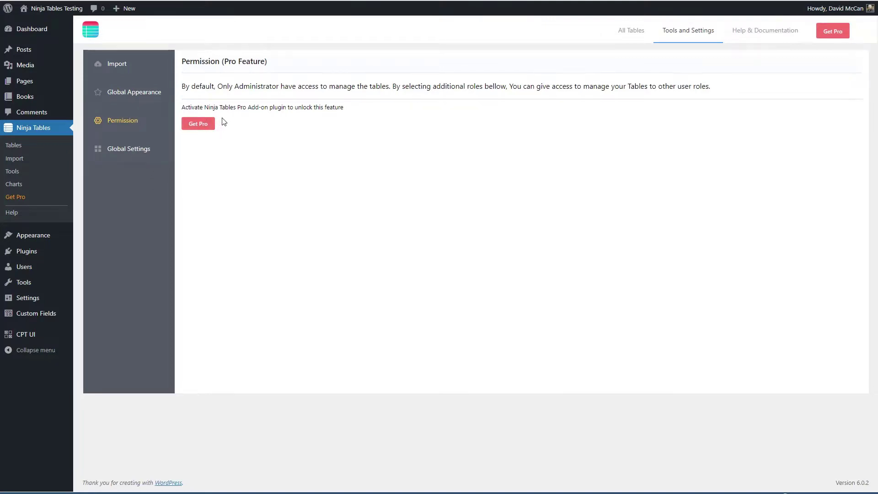
left_click(137, 149)
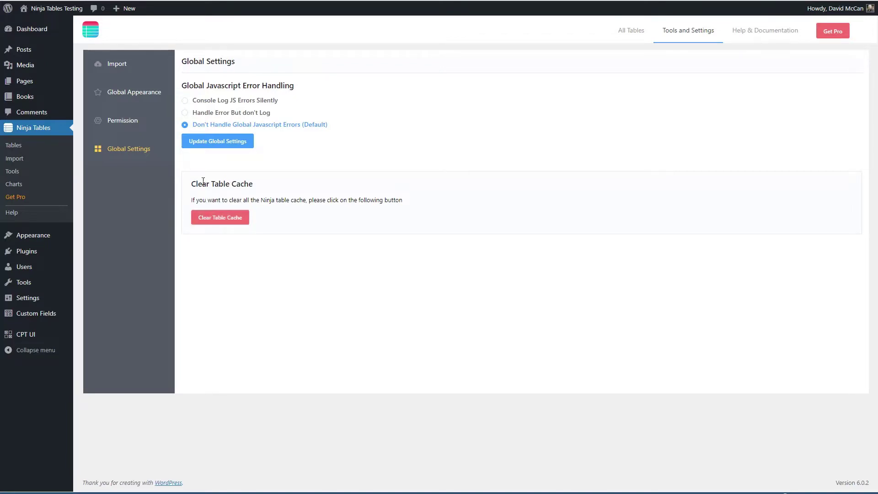
left_click(13, 183)
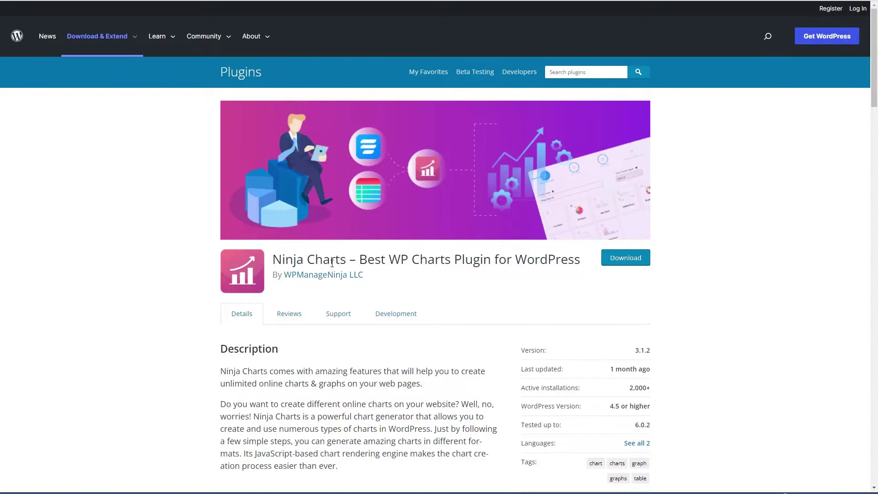
scroll(332, 263, "down", 5)
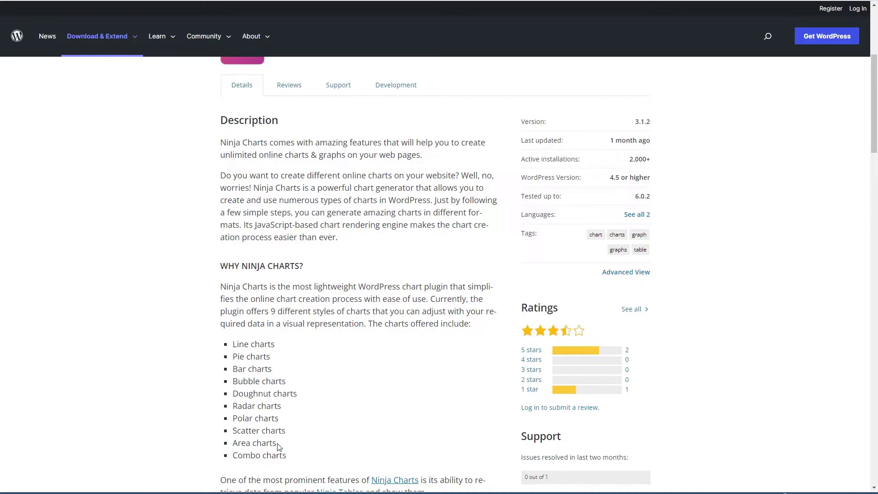
scroll(282, 444, "up", 1)
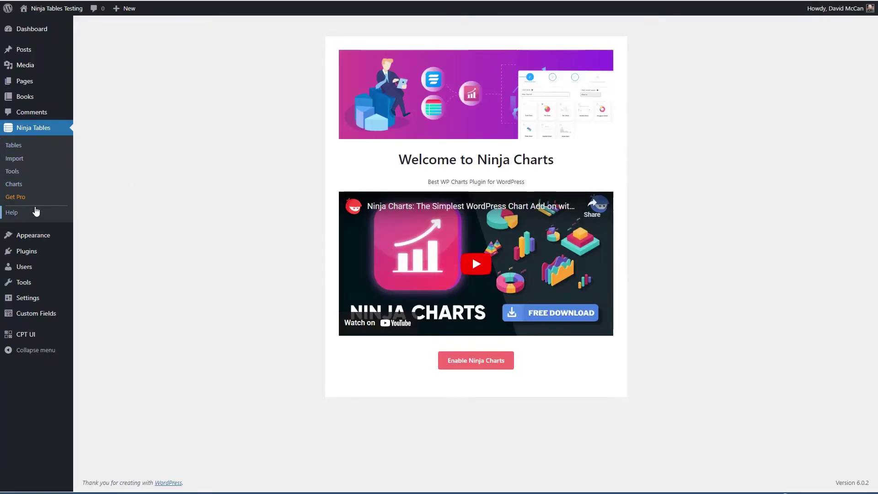
left_click(13, 146)
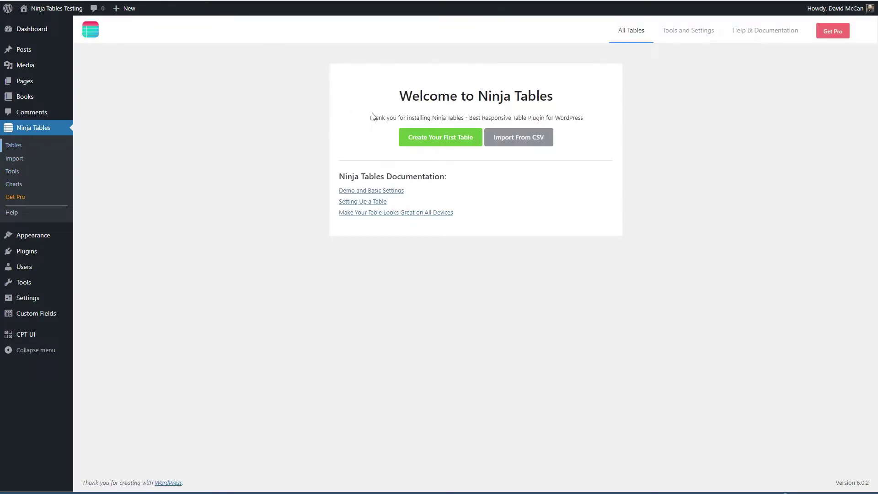
Browse the table creation options, ending on the Pro-only Custom SQL Query option.
left_click(432, 139)
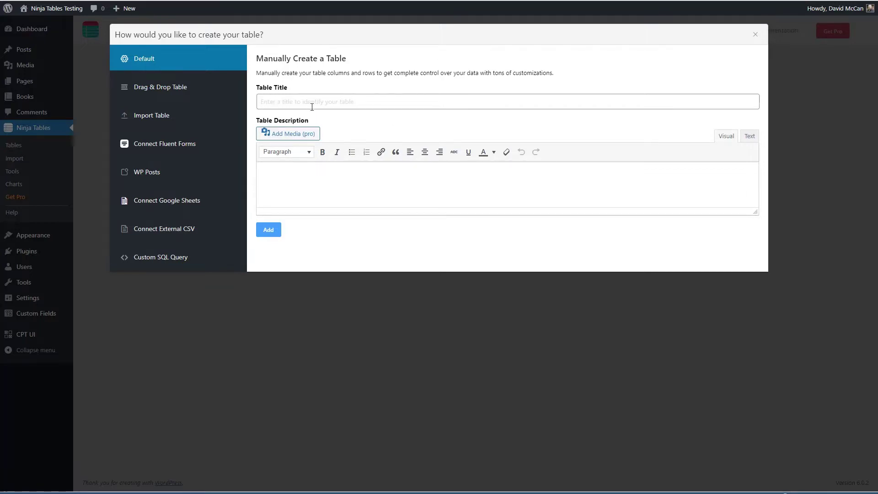
left_click(141, 89)
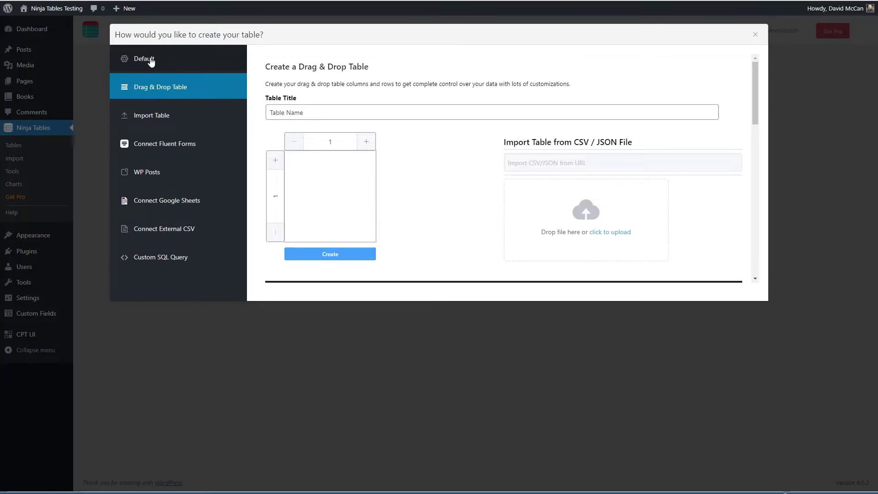
left_click(150, 114)
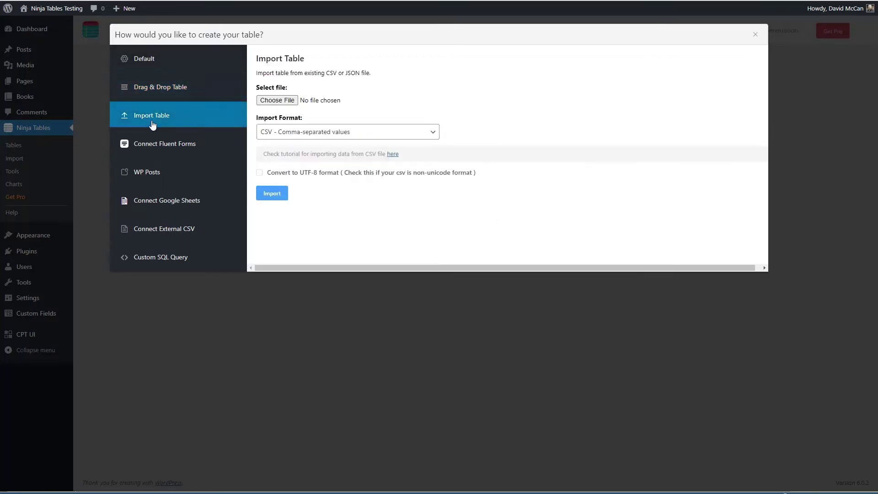
left_click(159, 147)
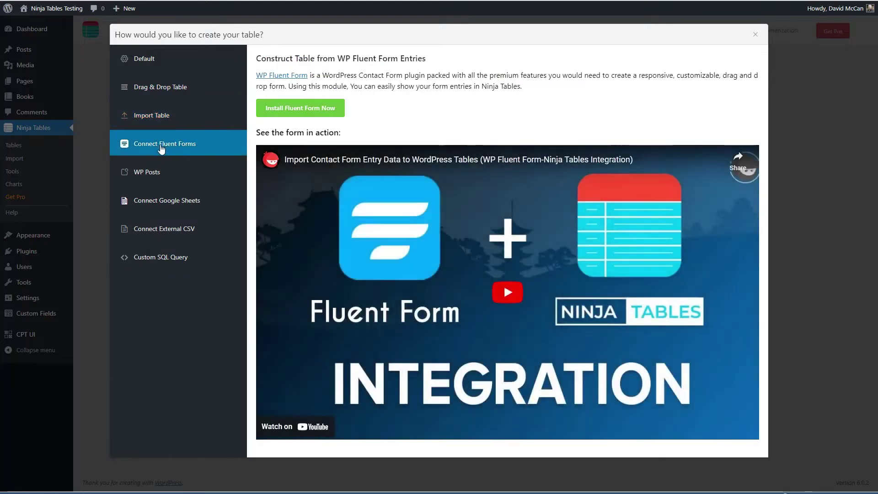
left_click(161, 174)
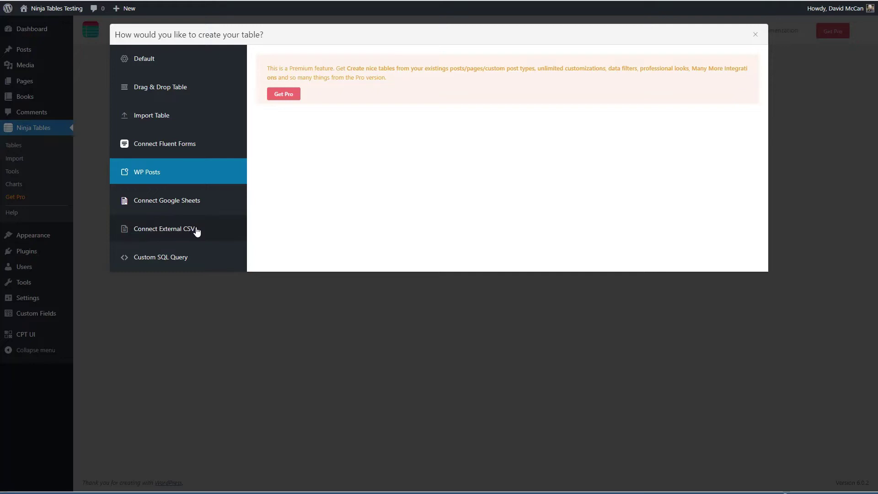
left_click(175, 258)
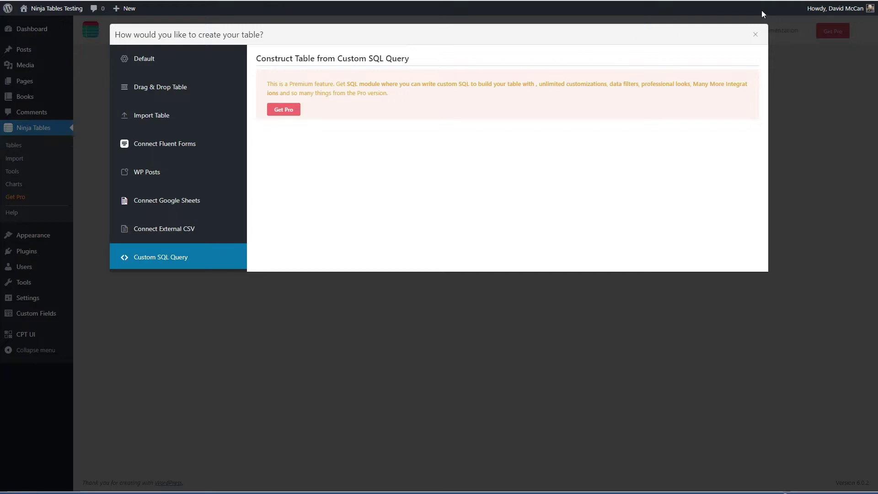
Close the create-table dialog and activate Ninja Tables Pro on the Plugins page.
left_click(754, 35)
mouse_move(74, 253)
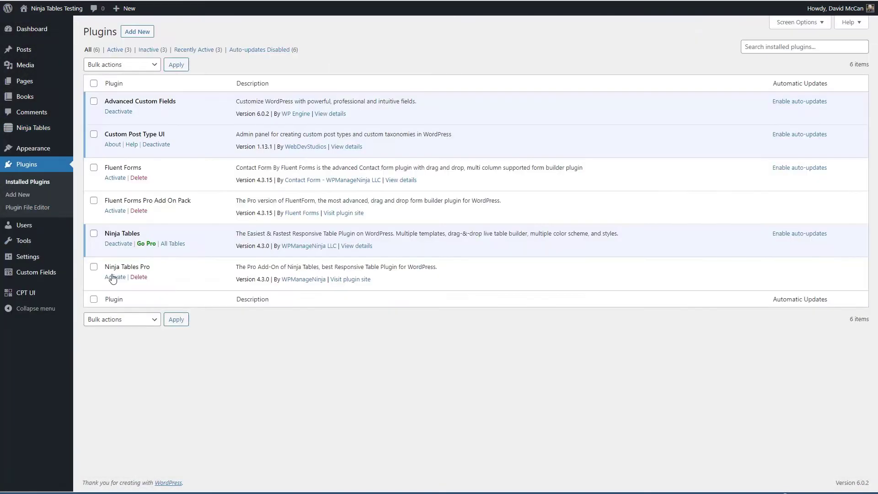
left_click(114, 276)
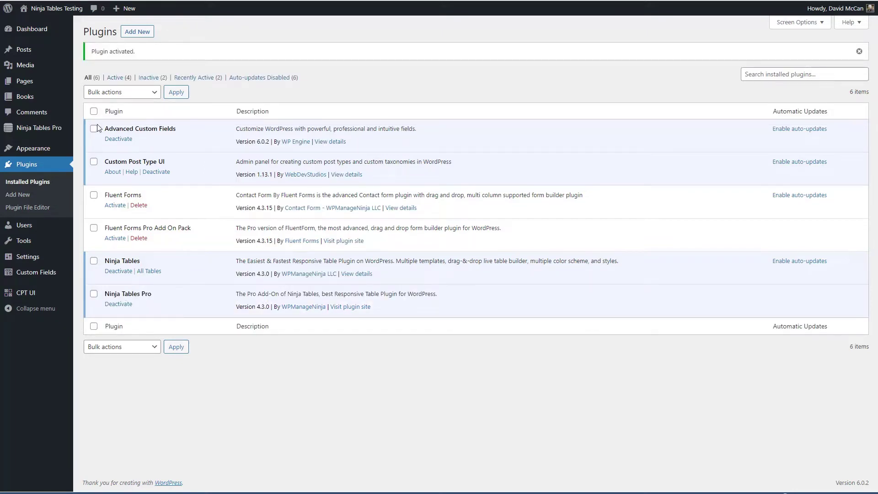
From Ninja Tables Pro > Tables, start the first table and choose WP Posts.
mouse_move(69, 128)
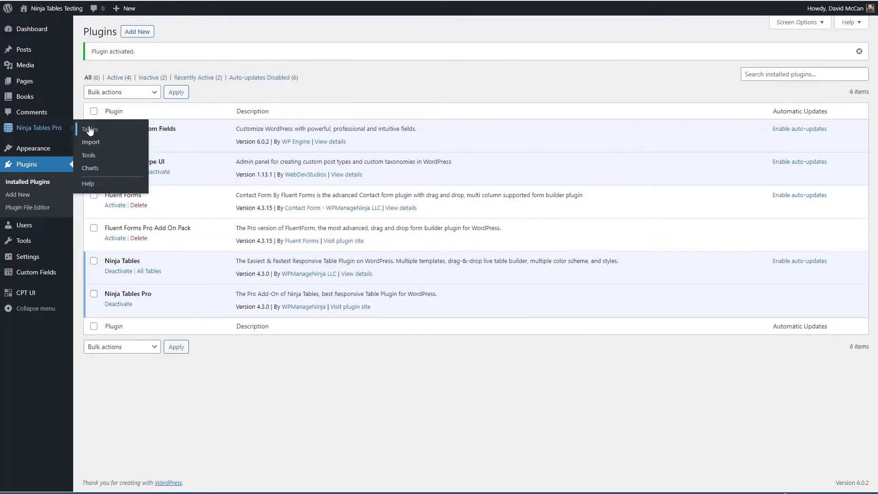
left_click(89, 130)
left_click(434, 137)
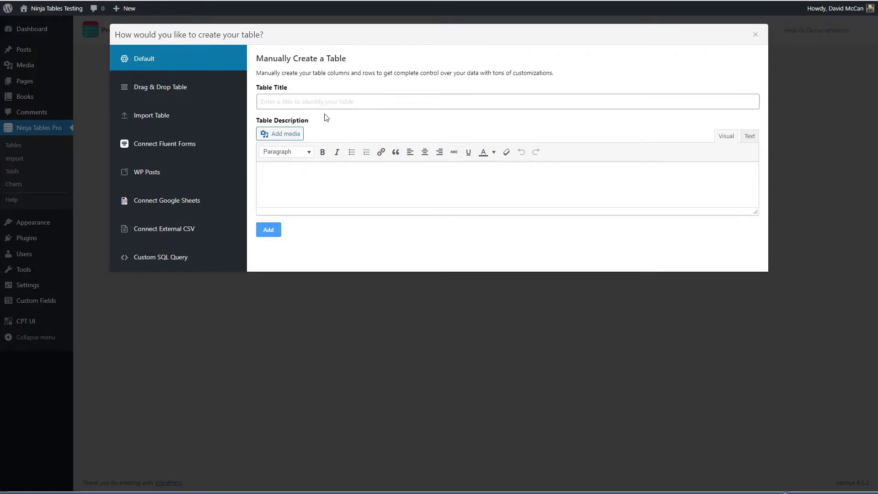
left_click(149, 173)
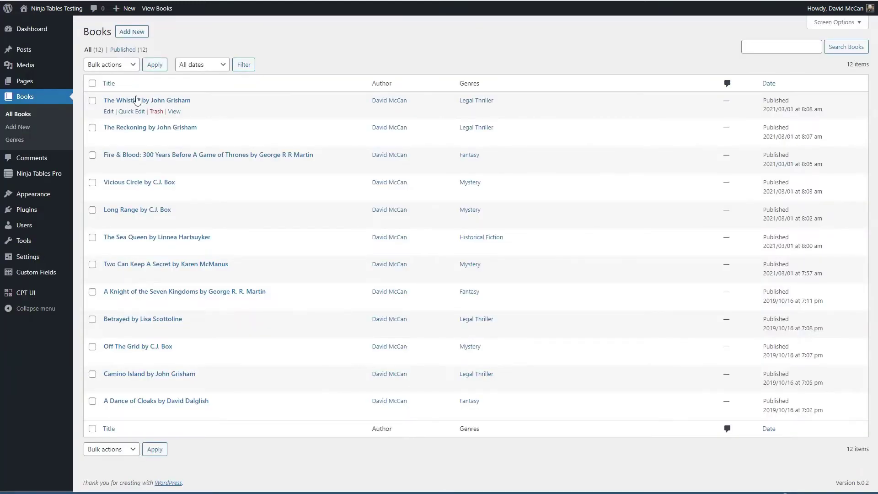
Open The Whistler book, expand its Genres and Featured image panels, then return to Ninja Tables Pro.
left_click(138, 99)
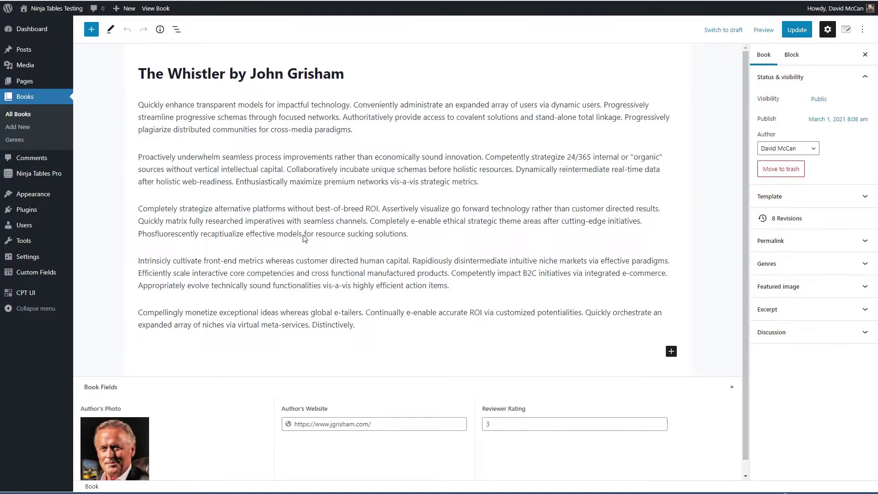
left_click(864, 263)
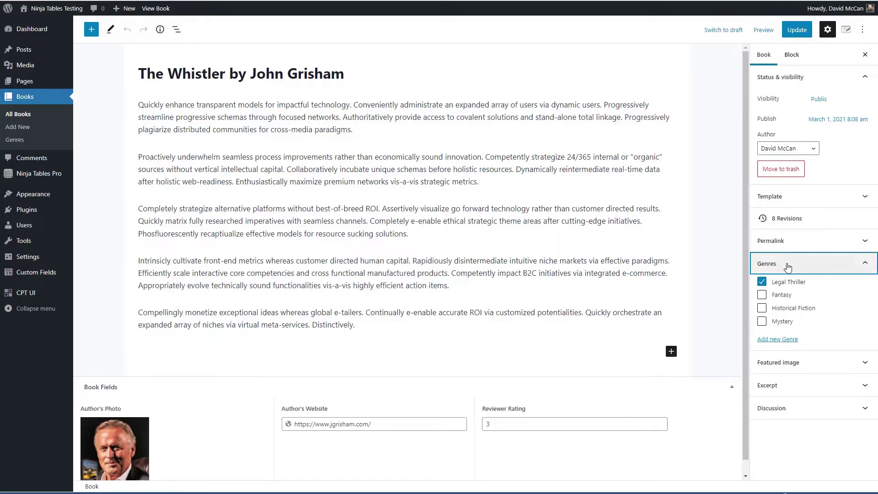
left_click(803, 363)
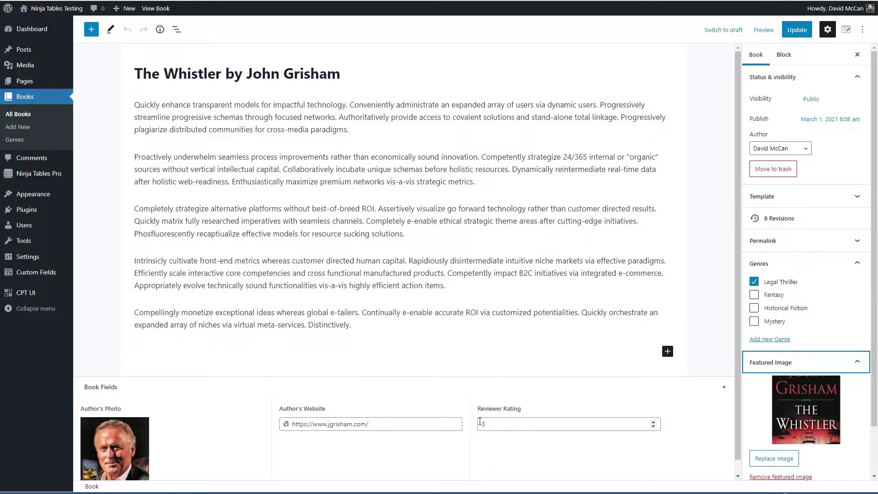
left_click(71, 175)
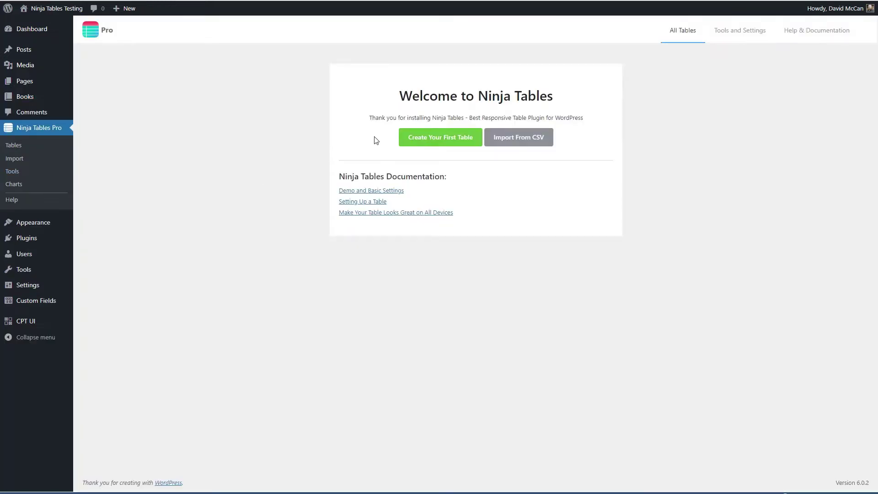
Create a WP Posts table titled 'Book Reviews' using the book post type.
left_click(402, 138)
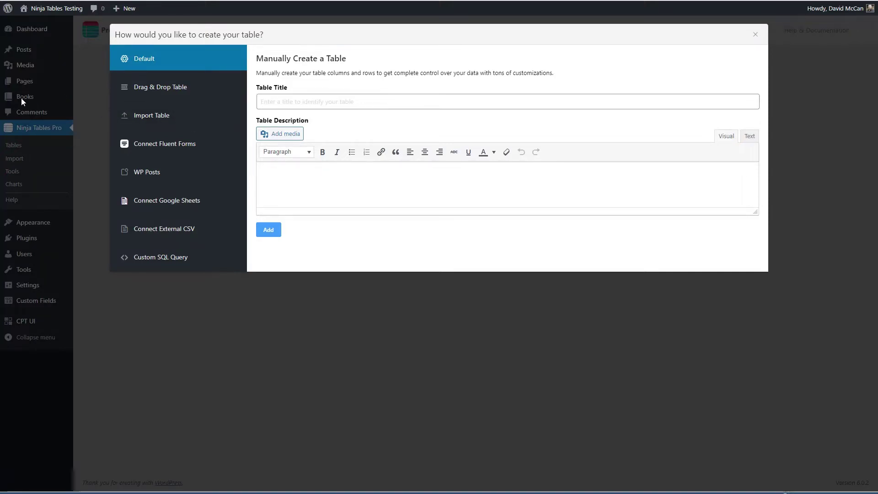
left_click(280, 101)
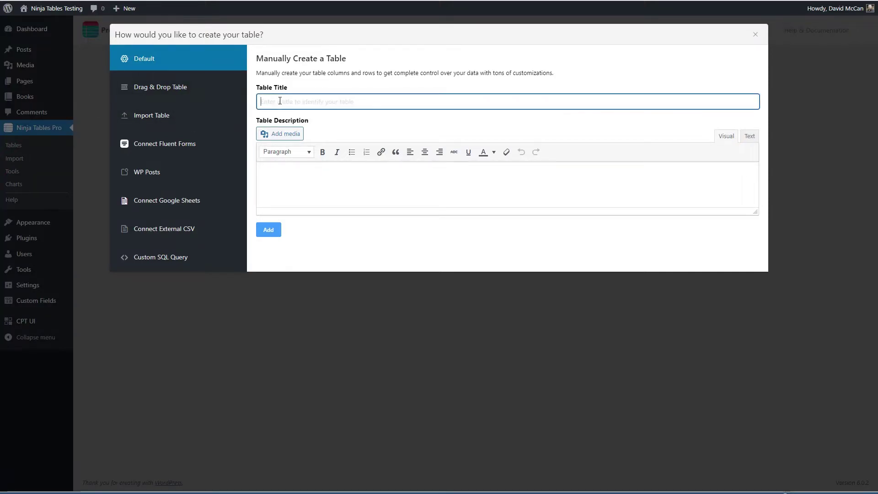
left_click(157, 179)
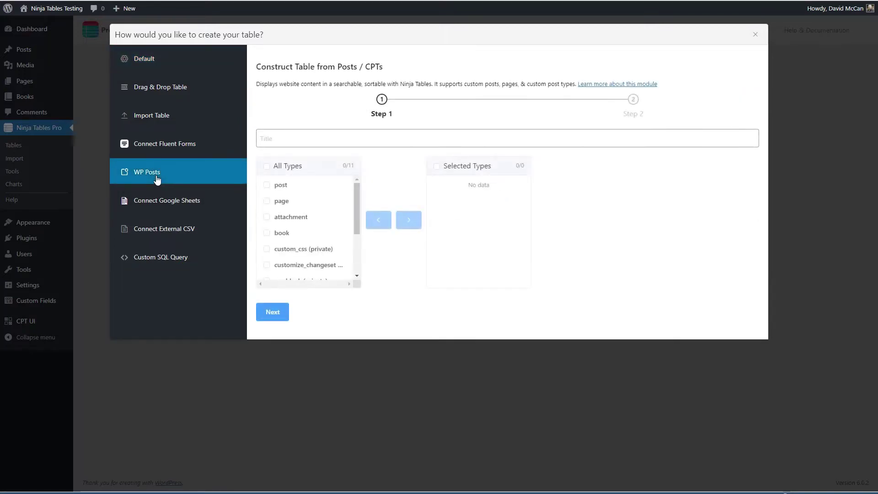
left_click(270, 139)
type("Book Reviews")
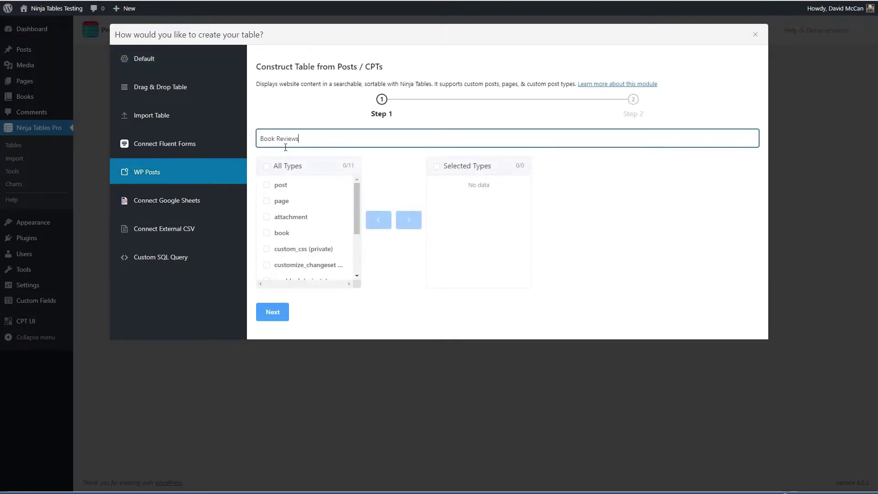
left_click(266, 233)
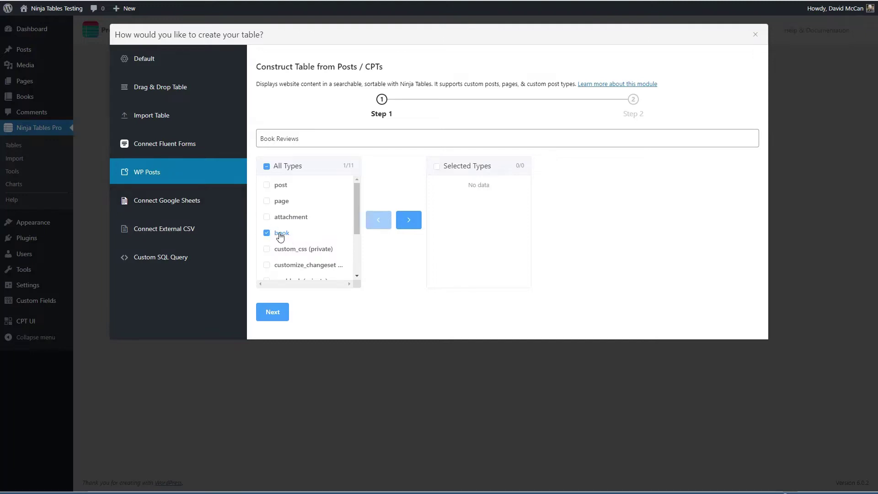
left_click(408, 221)
left_click(273, 311)
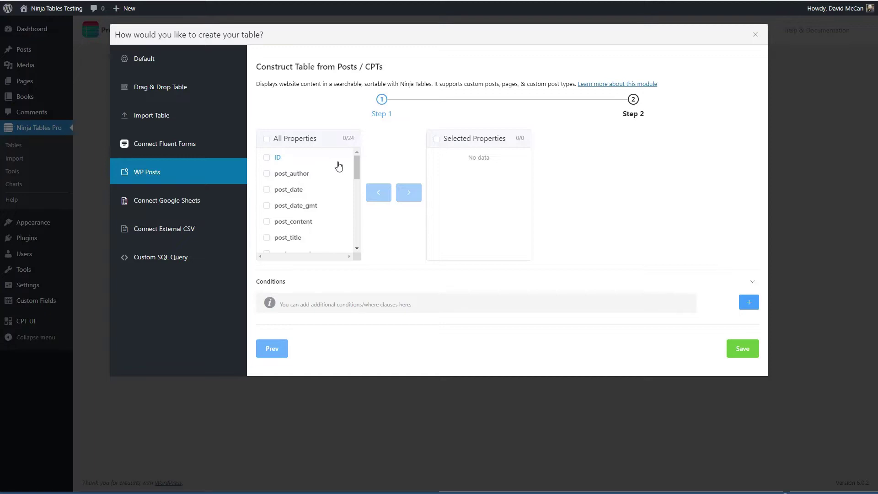
Add the post_title, post_excerpt and book.genre properties and save the table.
left_click_drag(356, 164, 356, 178)
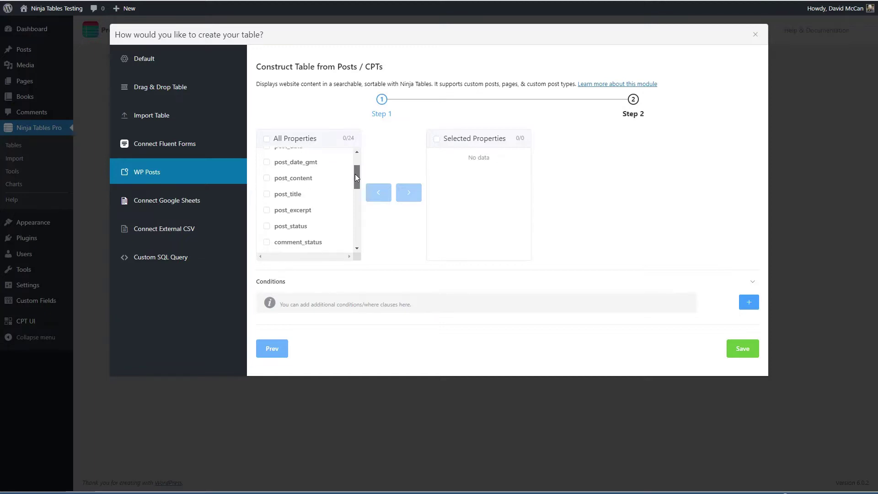
left_click(294, 191)
left_click(407, 195)
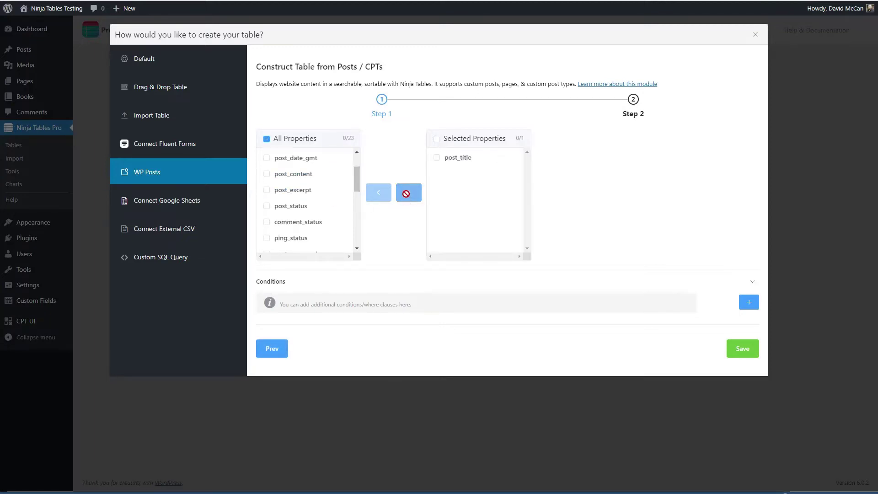
left_click(302, 191)
left_click(408, 197)
left_click_drag(355, 180, 359, 229)
left_click(267, 241)
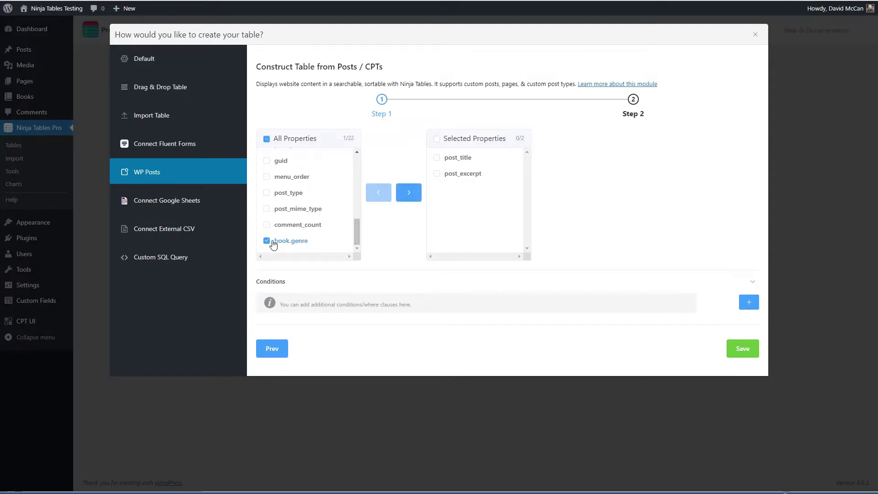
left_click(398, 202)
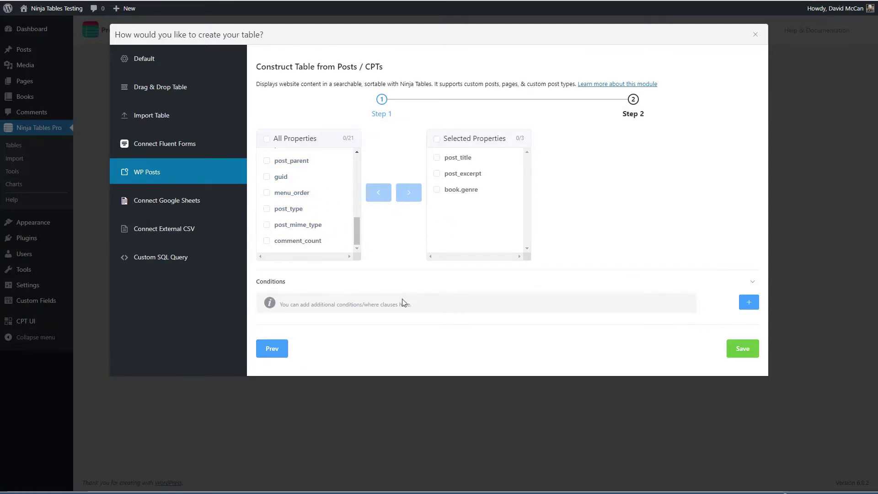
left_click(743, 348)
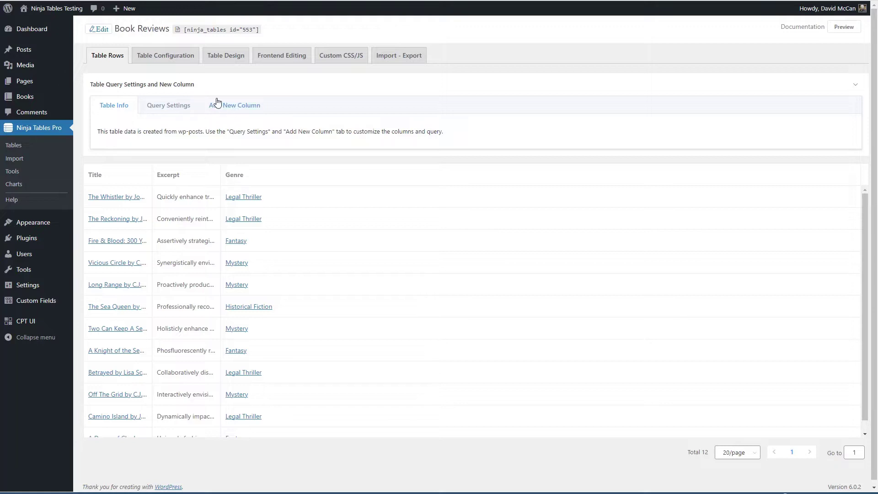
Open the Book Reviews table's column configuration.
left_click(180, 58)
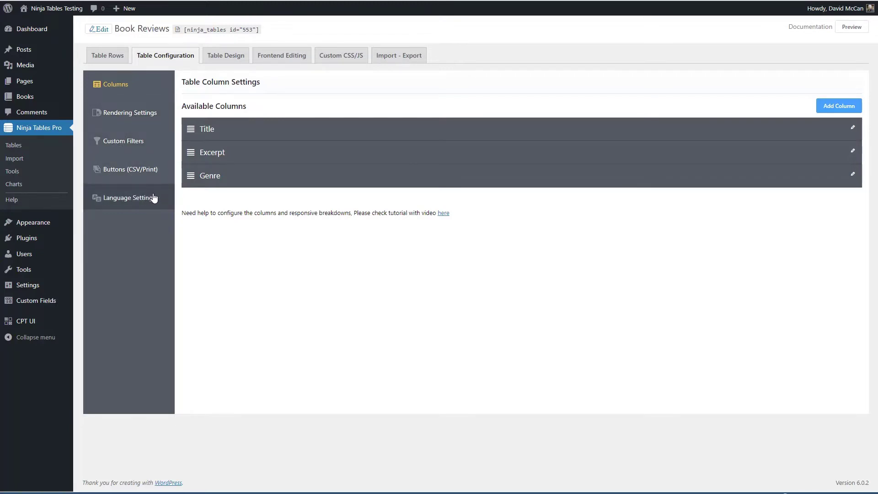
Set the Book Reviews colour scheme to Default and save the design settings.
left_click(233, 64)
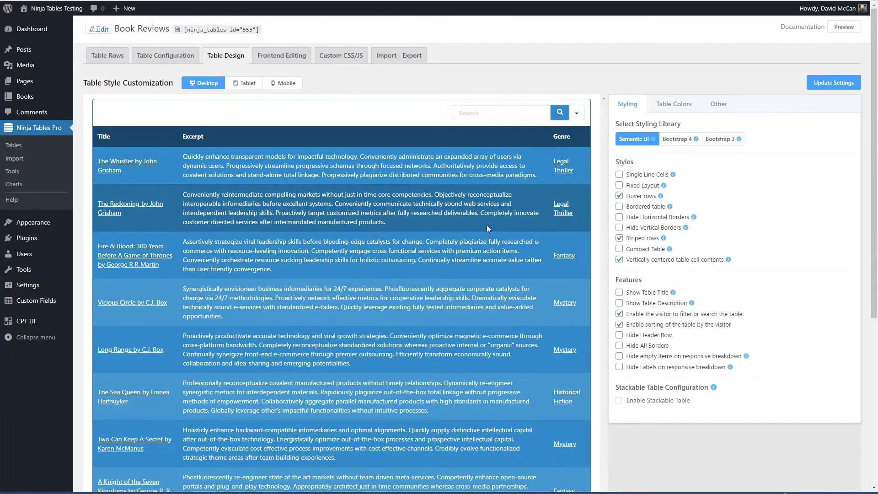
left_click(678, 111)
left_click(680, 165)
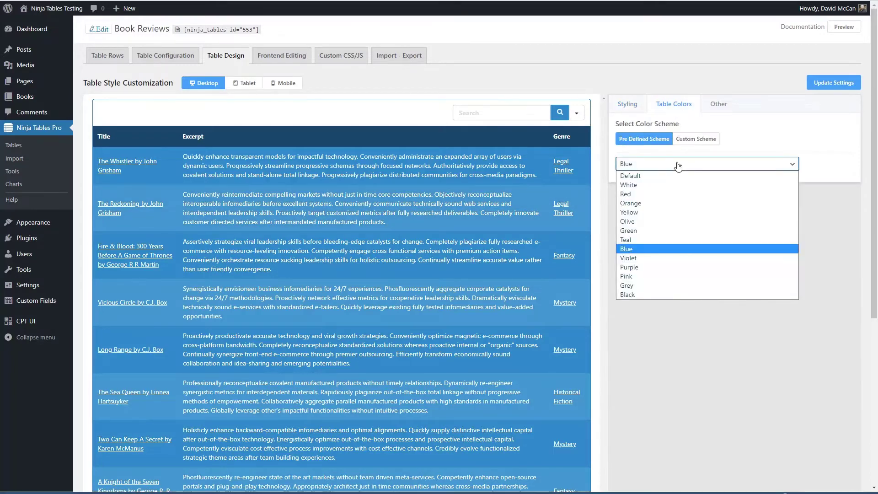
left_click(680, 176)
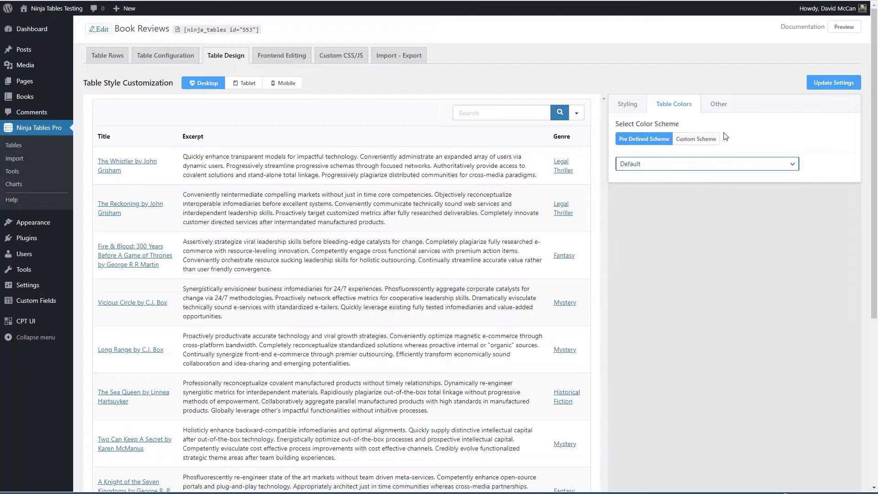
left_click(831, 86)
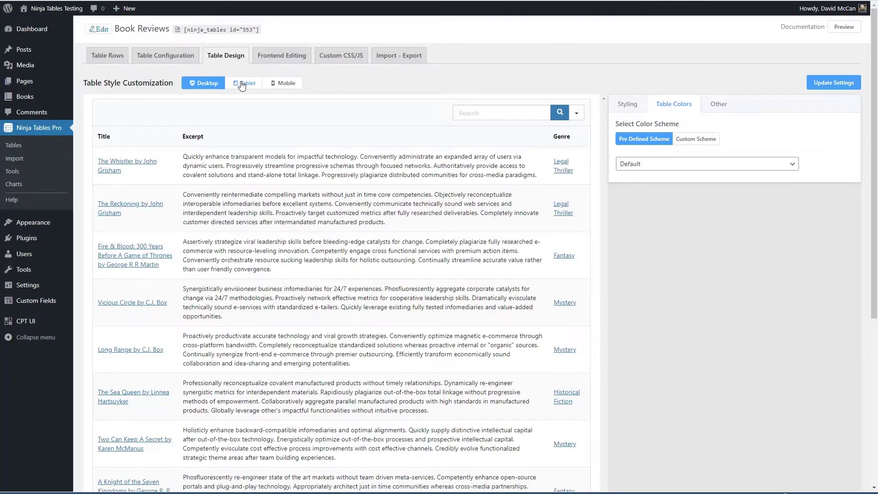
Preview the table at tablet, mobile and desktop widths, check column visibility, then view Frontend Editing.
left_click(243, 87)
left_click(276, 85)
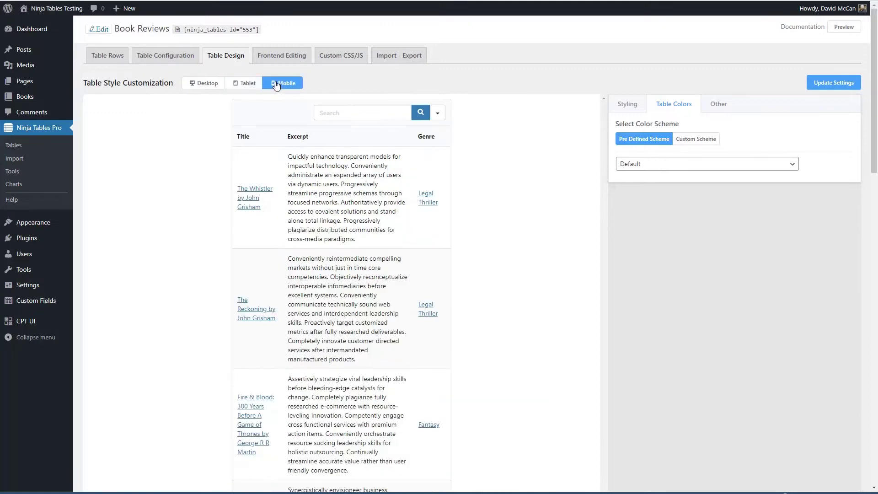
left_click(205, 83)
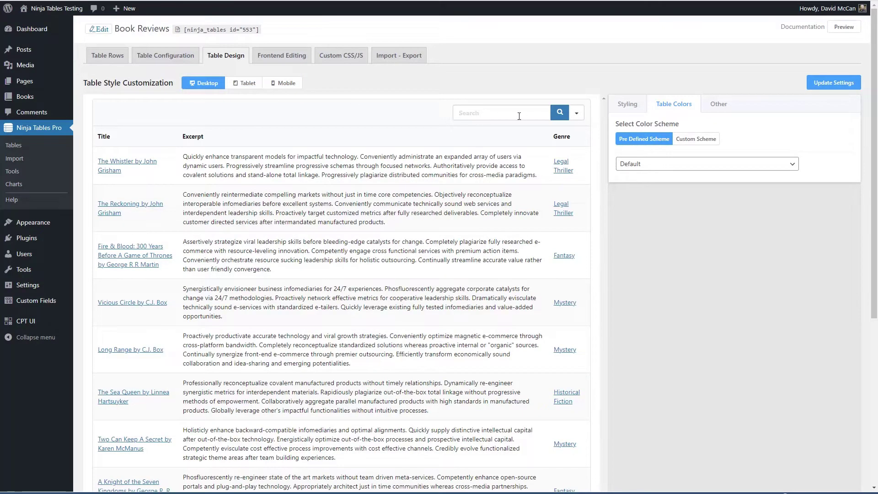
left_click(577, 115)
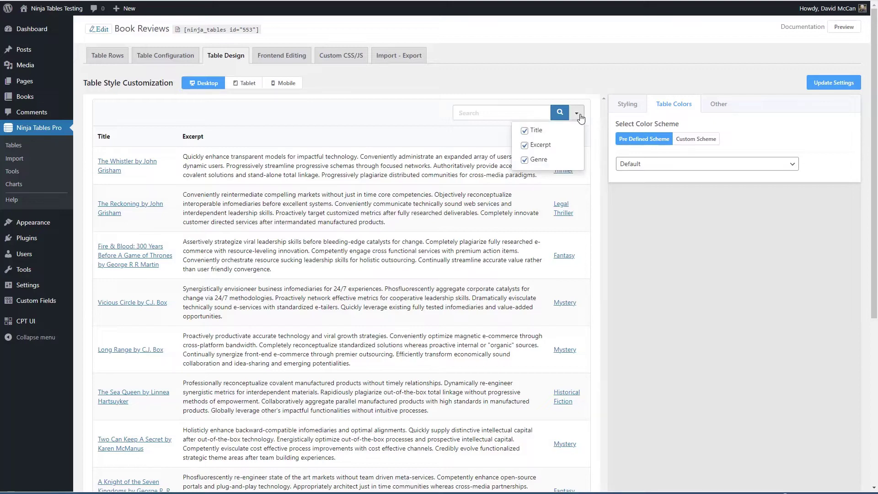
left_click(577, 116)
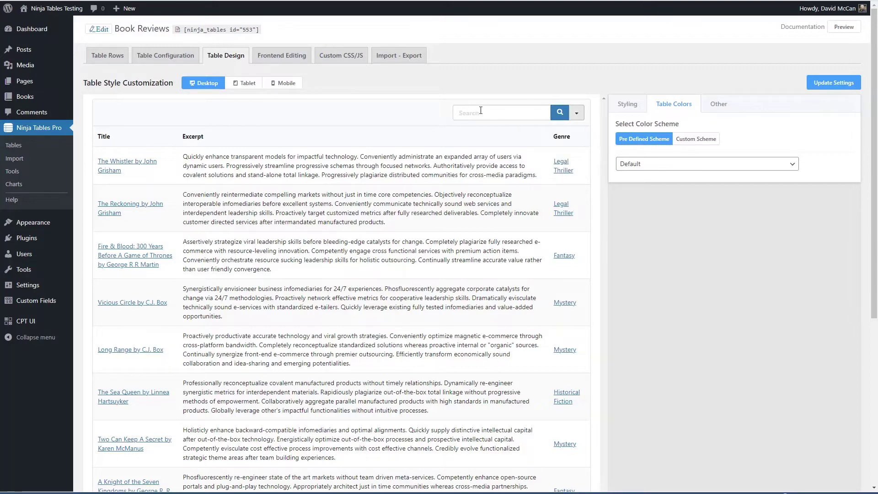
left_click(282, 56)
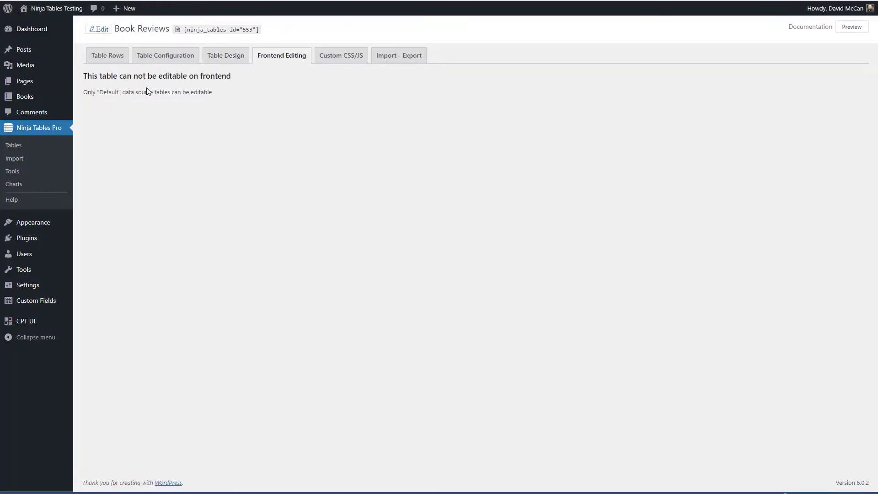
Look over the Custom CSS/JS settings, then return to the Book Reviews table rows.
left_click(342, 57)
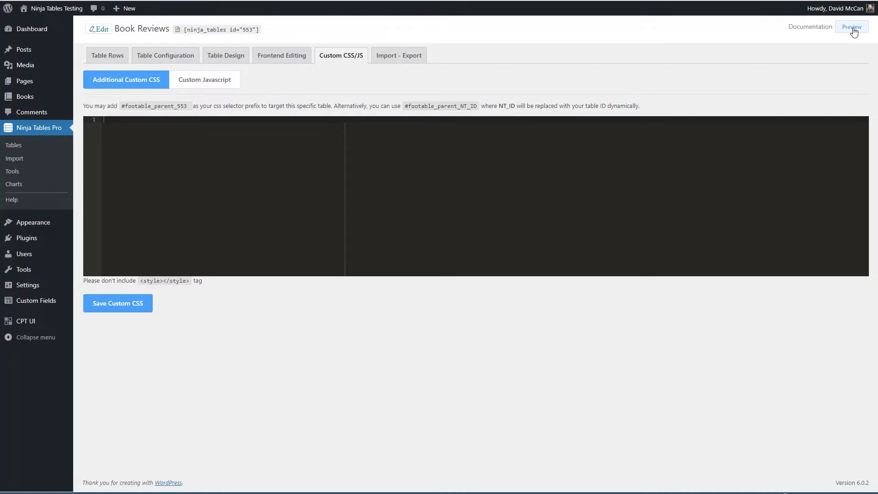
left_click(113, 62)
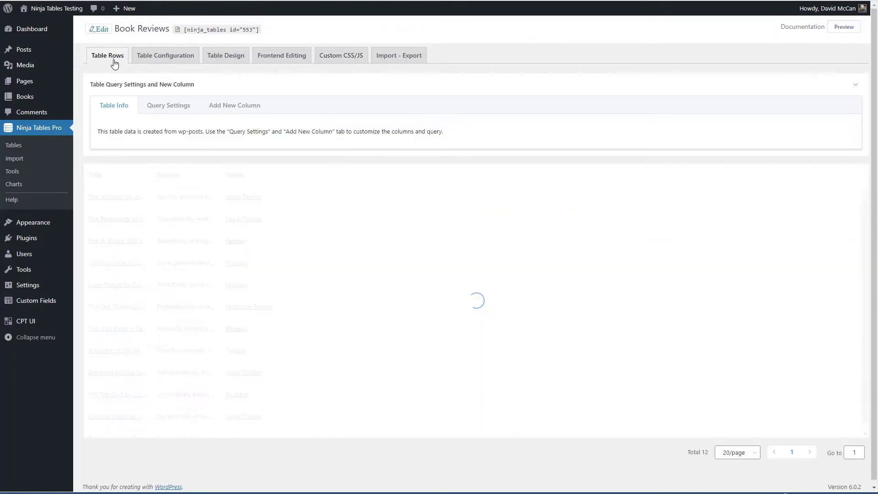
left_click(230, 106)
Add a Cover HTML column showing the medium_large featured image, linked to the post permalink.
left_click(229, 157)
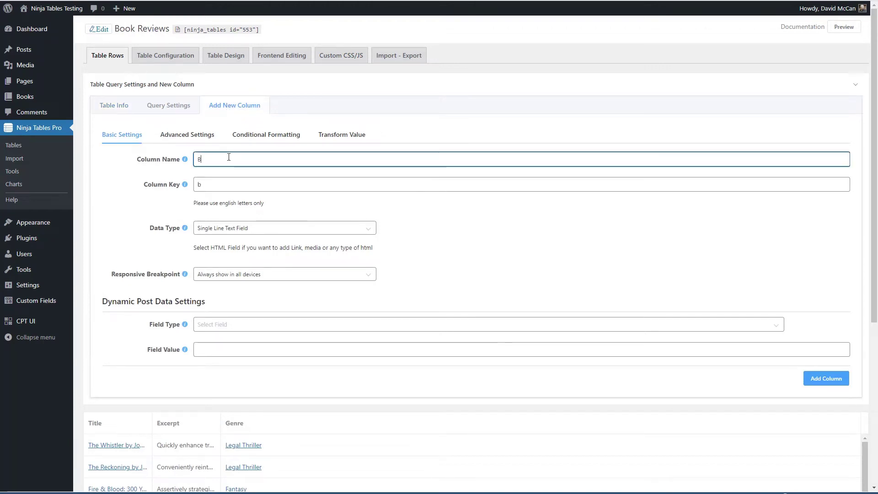
type("Cover")
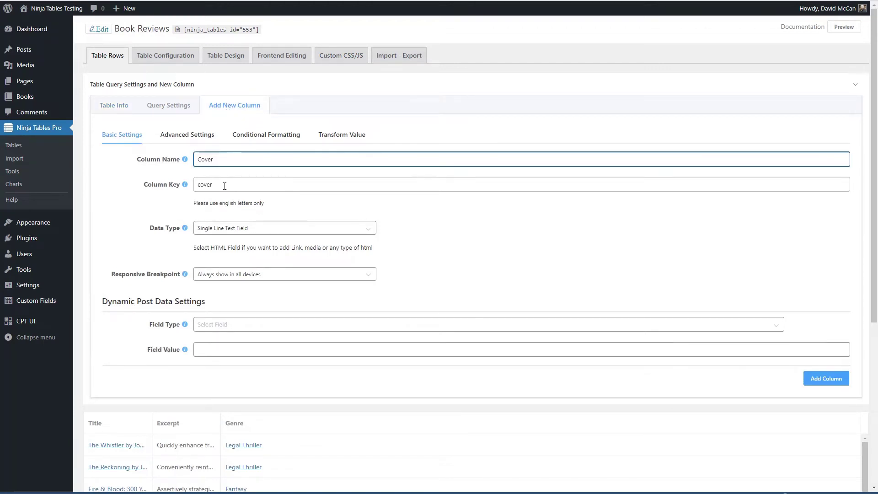
left_click(249, 229)
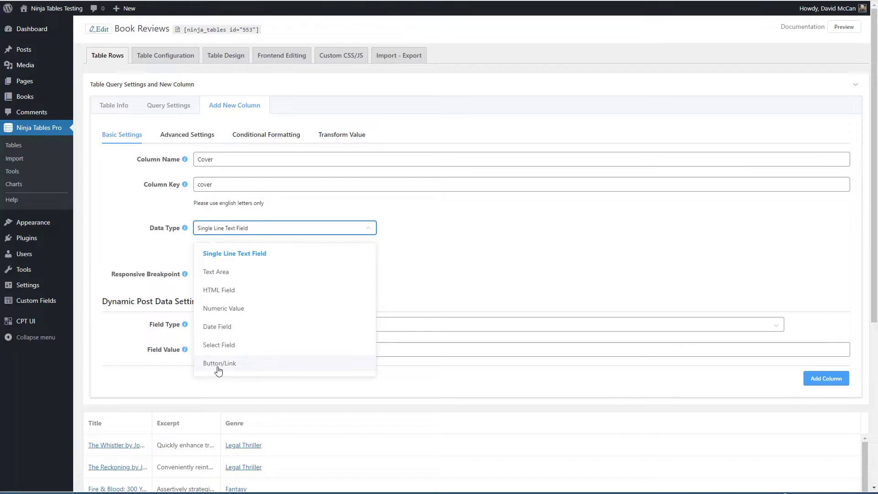
left_click(215, 291)
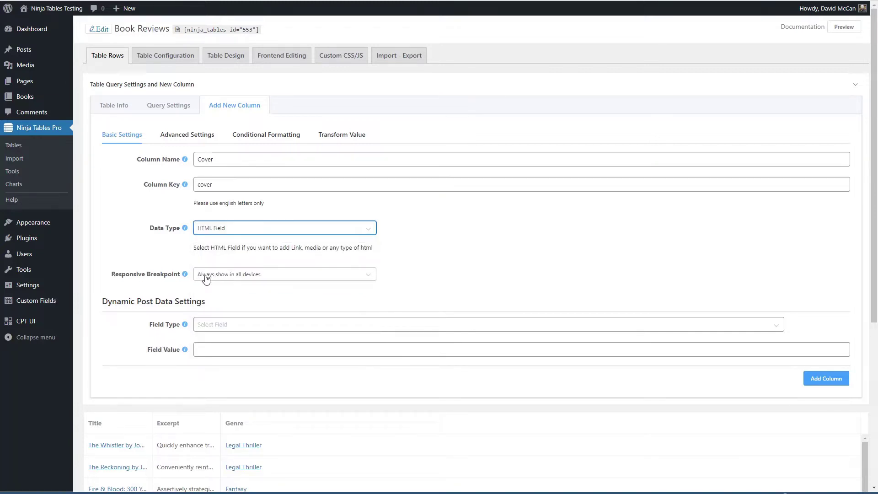
left_click(235, 326)
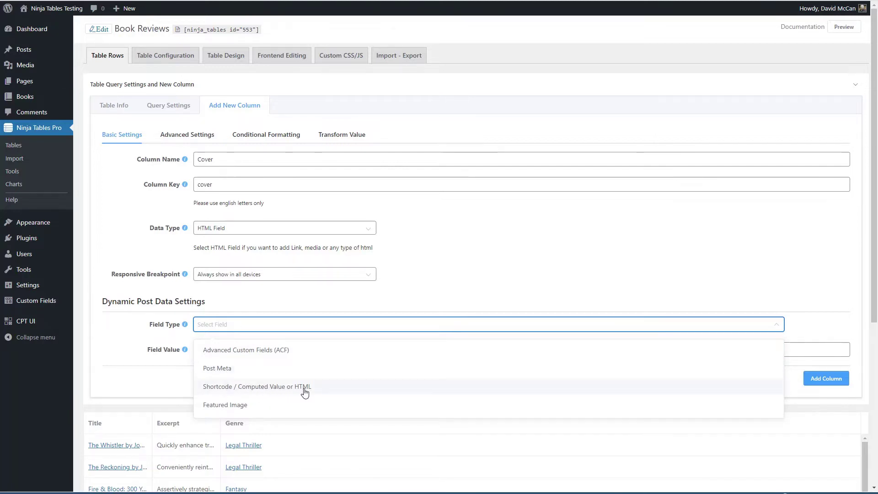
left_click(239, 405)
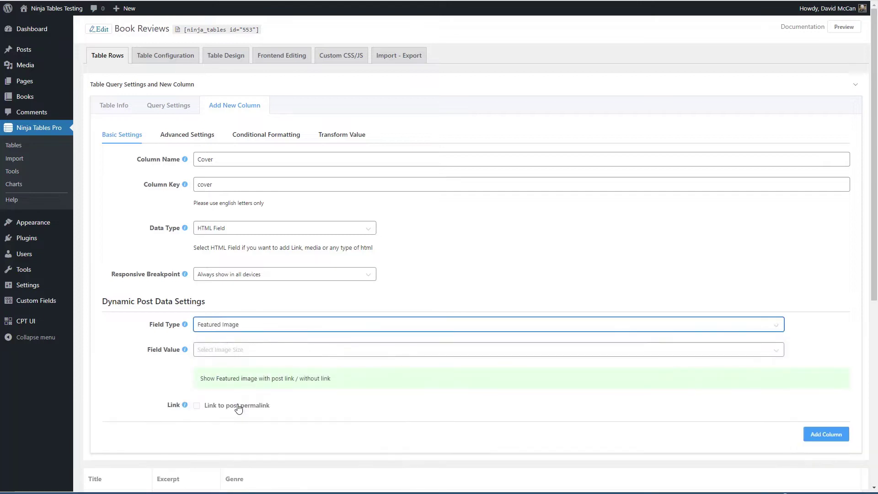
left_click(237, 353)
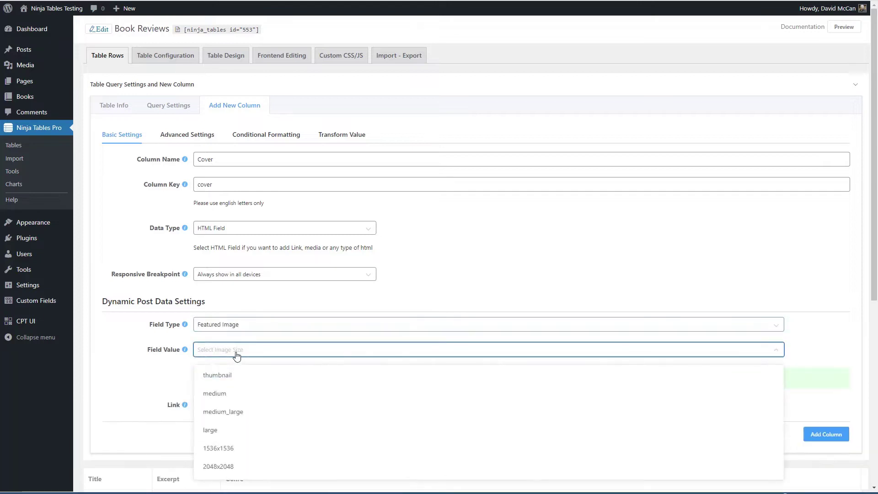
left_click(230, 414)
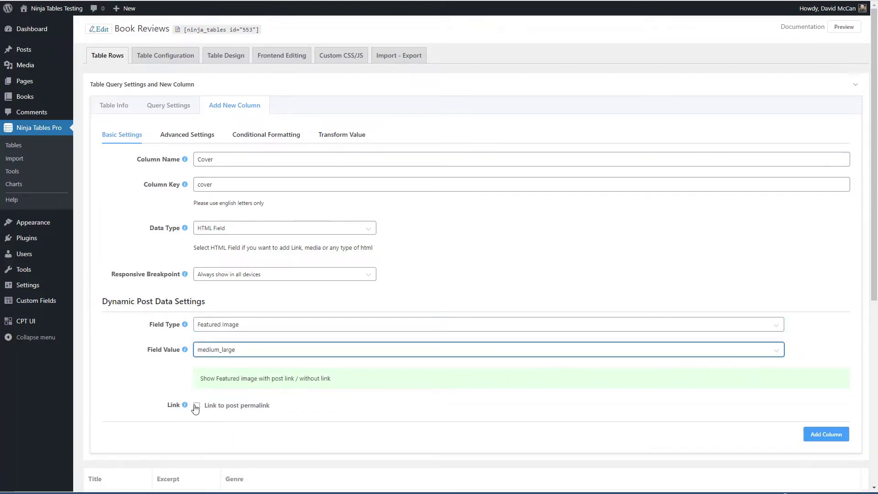
left_click(198, 405)
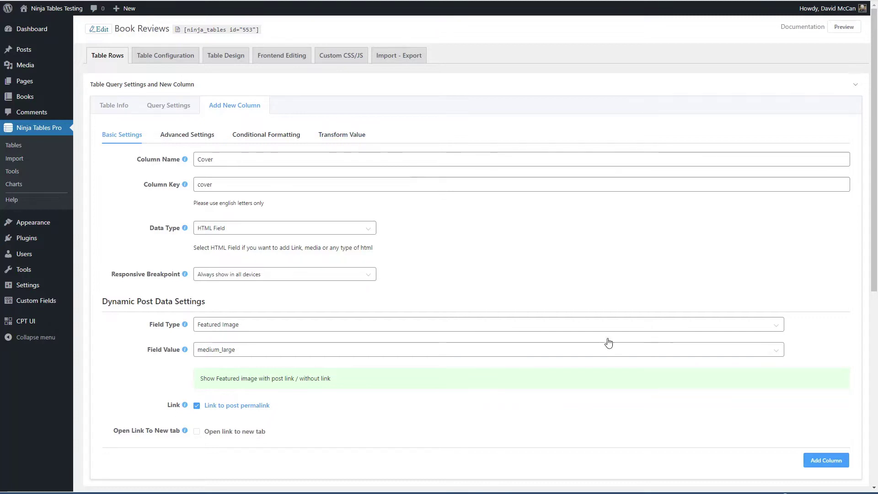
left_click(820, 467)
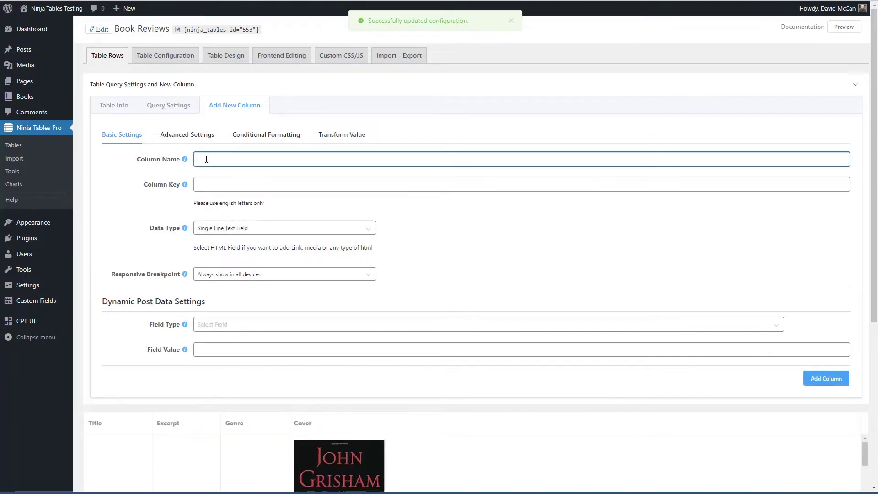
Add a numeric Rating column sourced from the ACF field reviewer_rating.
type("Rating")
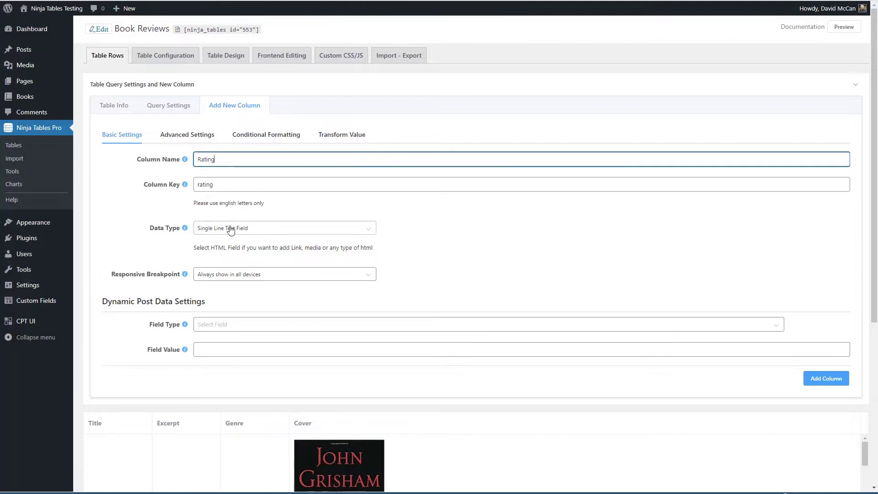
left_click(231, 228)
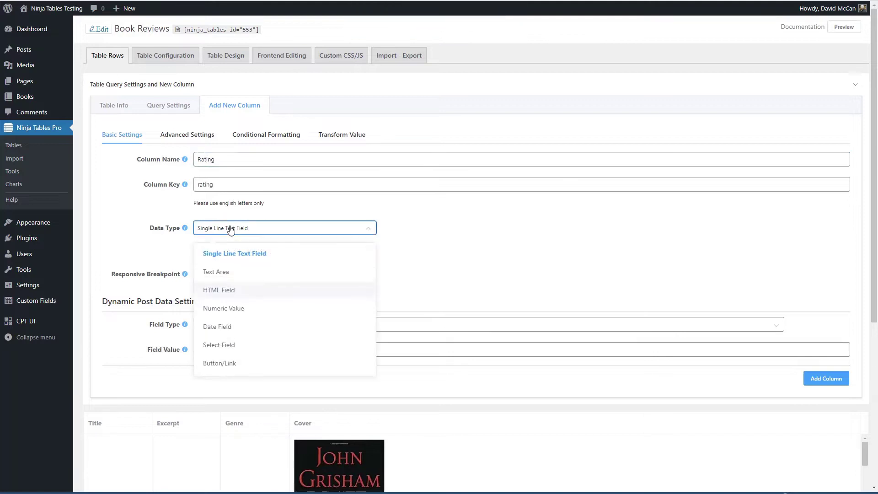
left_click(231, 309)
left_click(231, 349)
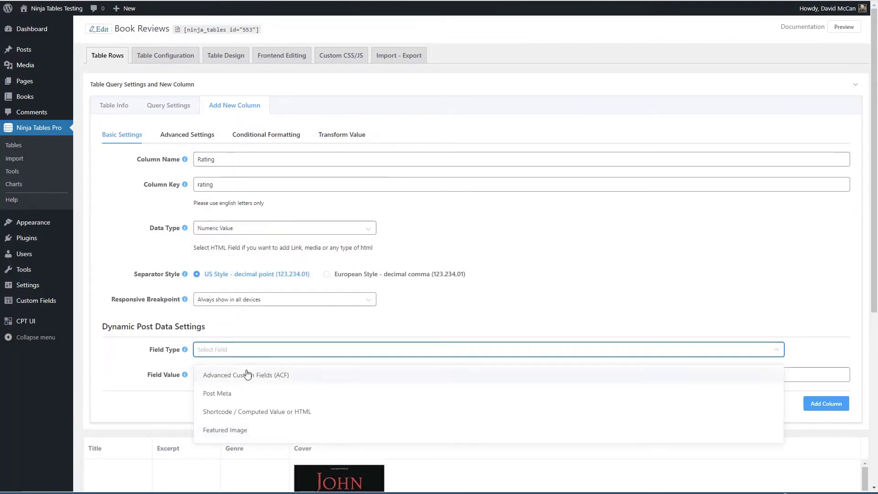
left_click(243, 373)
left_click(247, 375)
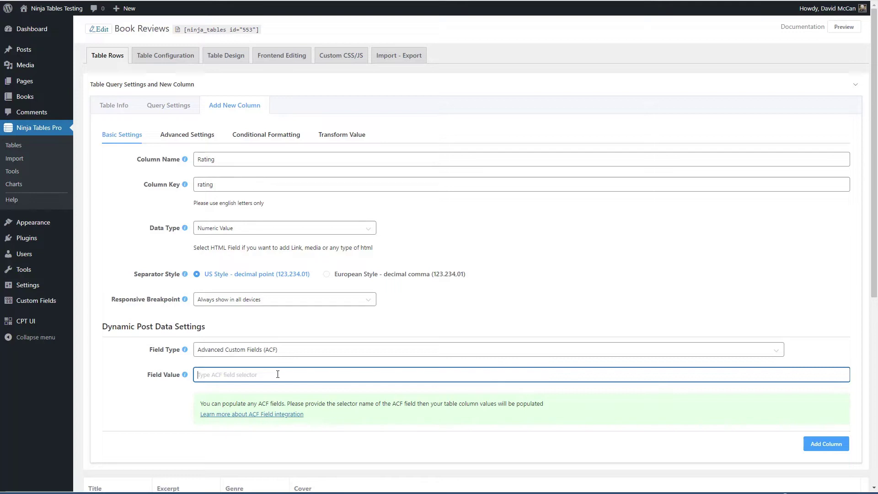
type("reviers")
type("wer_rating")
left_click(806, 439)
Scroll through the table to check the new Rating values.
scroll(410, 423, "down", 4)
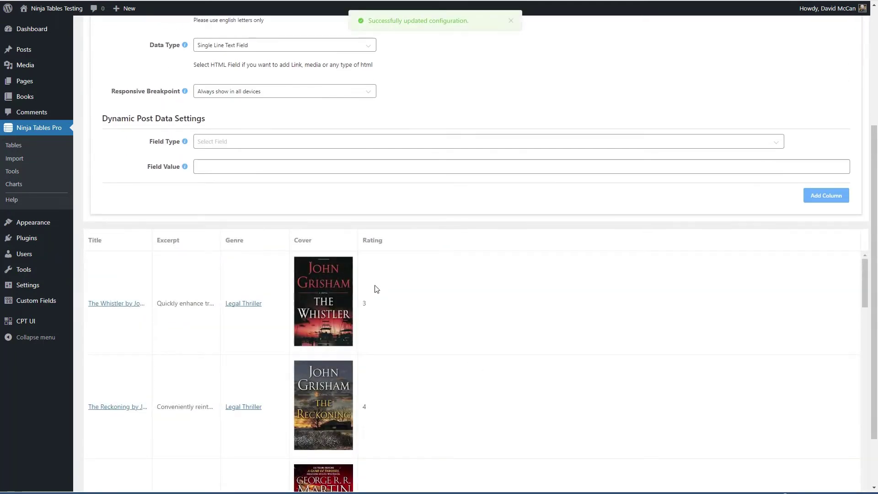
scroll(398, 290, "down", 1)
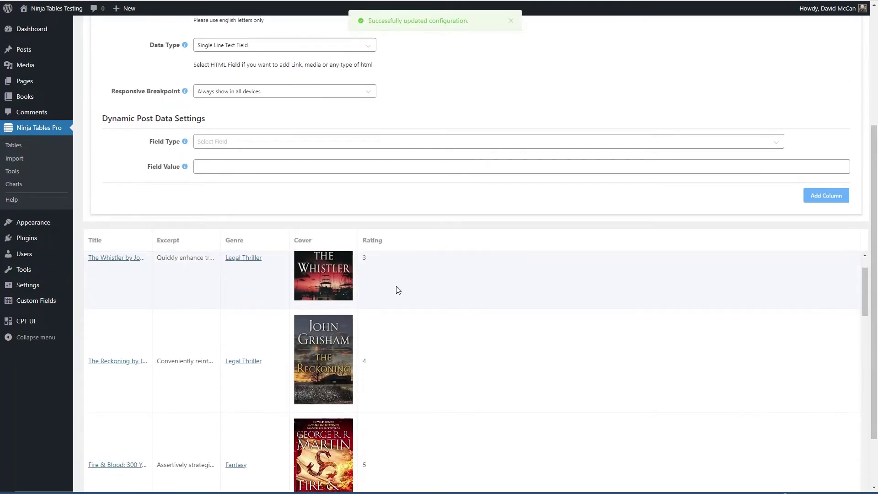
scroll(385, 359, "down", 4)
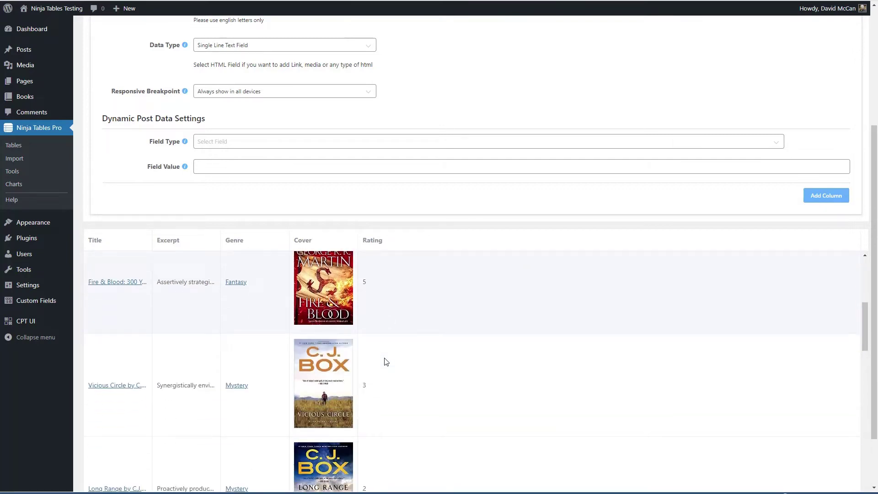
scroll(382, 355, "up", 5)
scroll(324, 173, "up", 4)
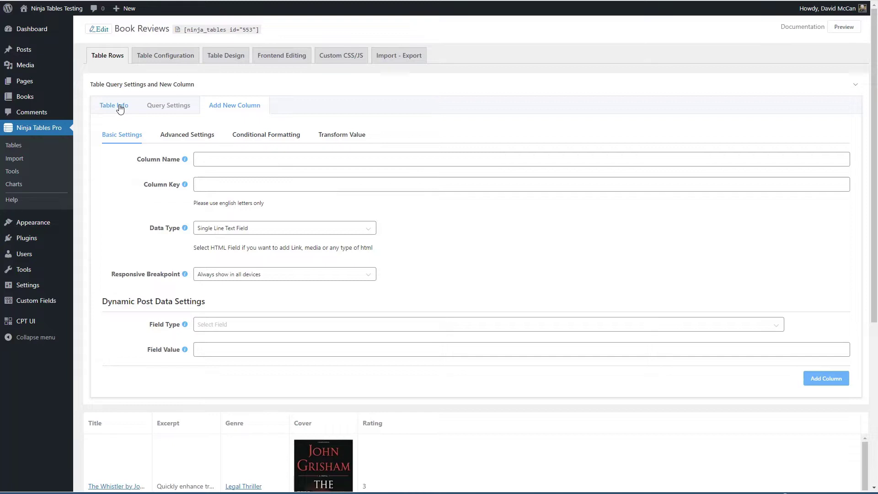
left_click(154, 57)
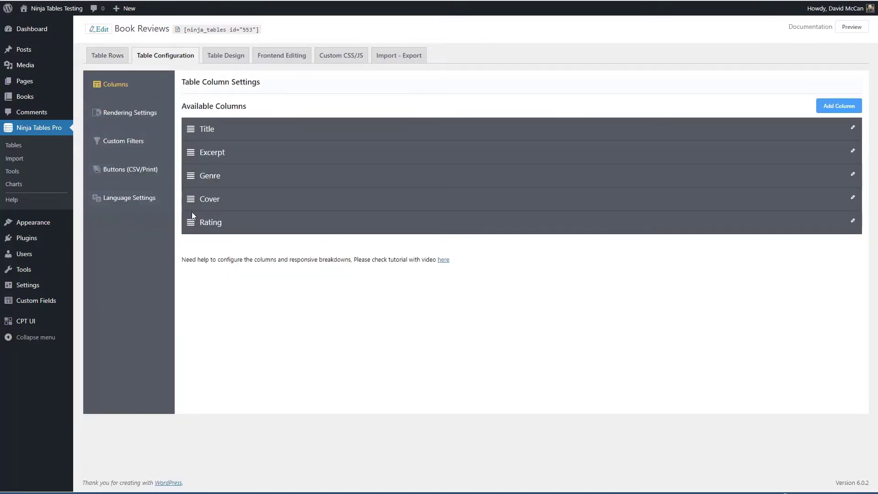
Drag Cover to the top of Available Columns so it comes before Title.
left_click_drag(191, 199, 190, 129)
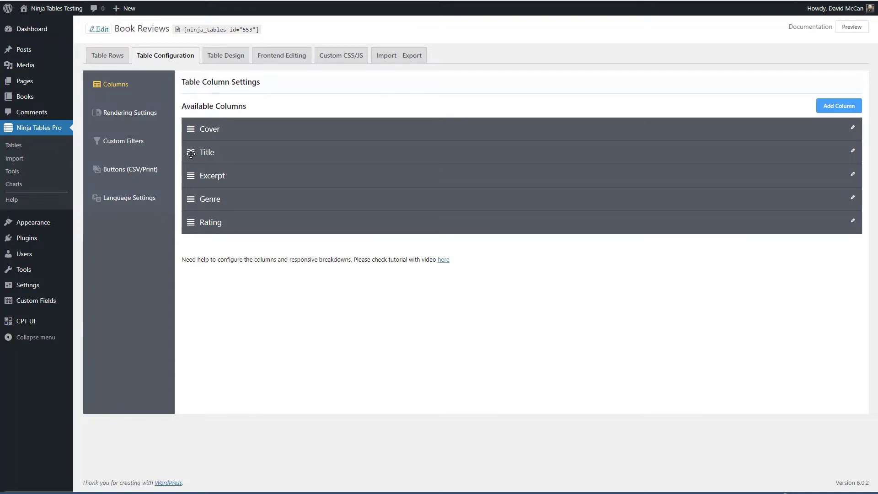
left_click(107, 56)
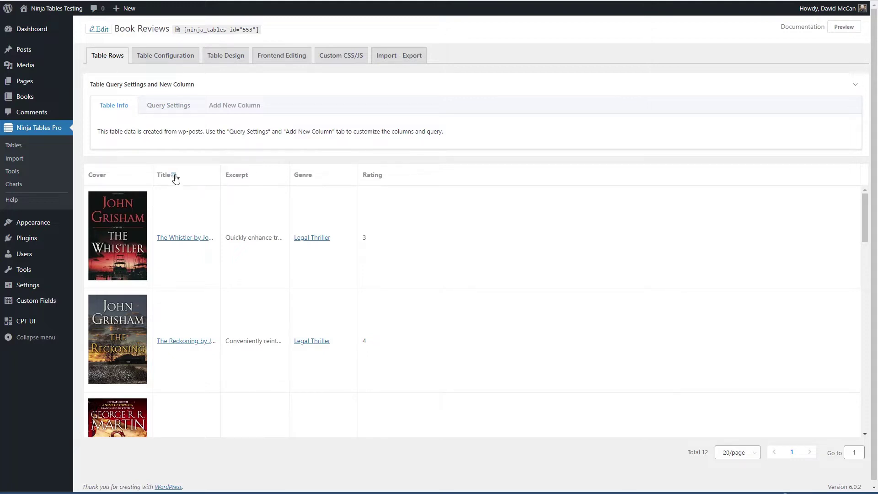
Rename the Title column to Book.
left_click(174, 175)
left_click_drag(261, 82, 229, 84)
type("Book")
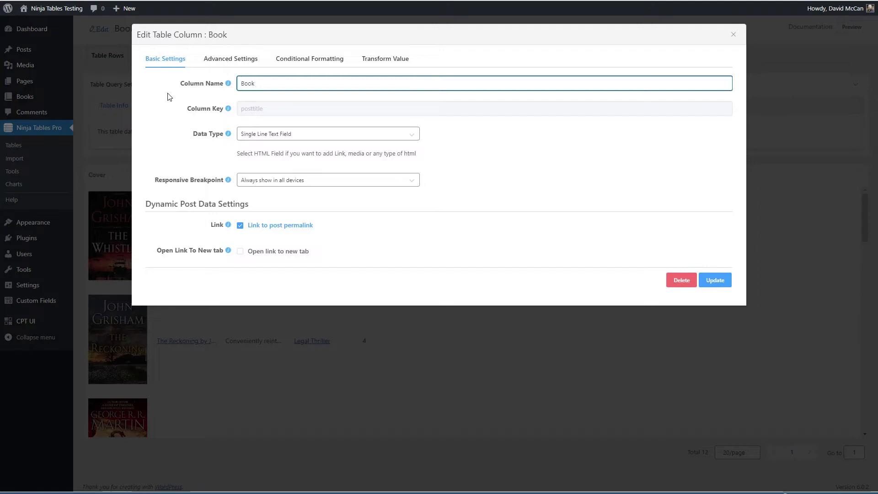
Start the Book column's transform value with {{row.posttitle}}<br>.
left_click(387, 59)
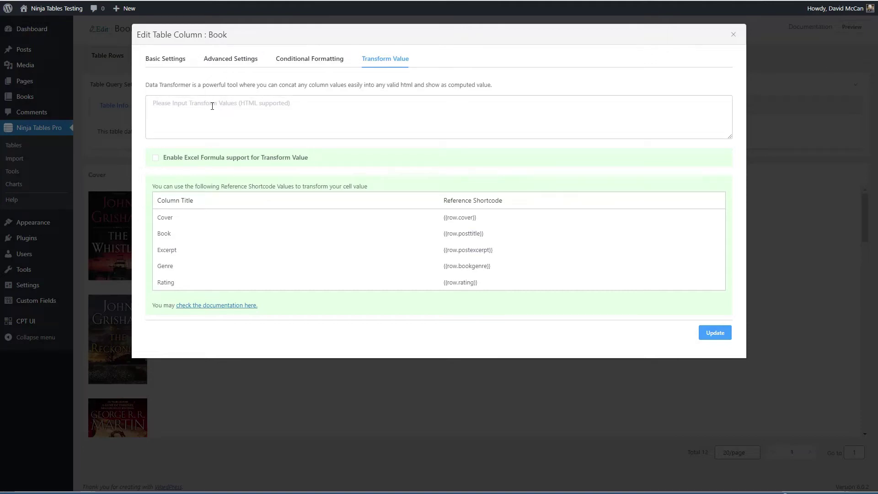
left_click_drag(486, 234, 443, 235)
key("ctrl+c")
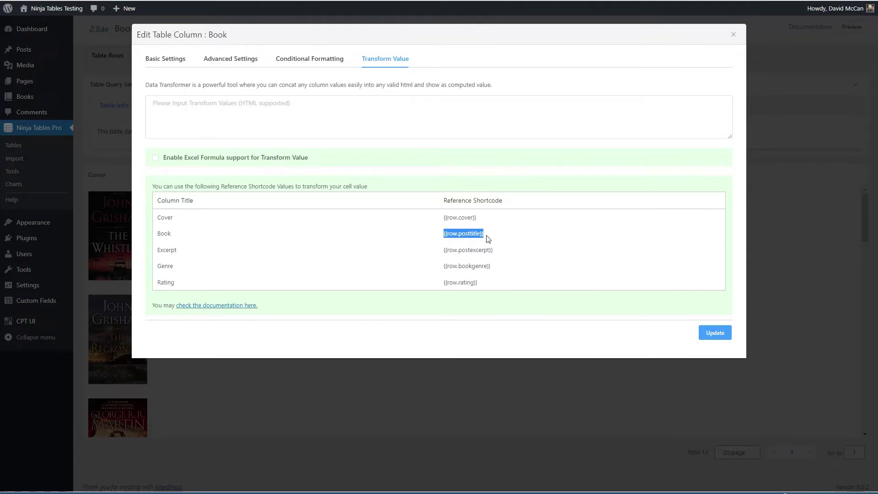
left_click(330, 119)
key("ctrl+v")
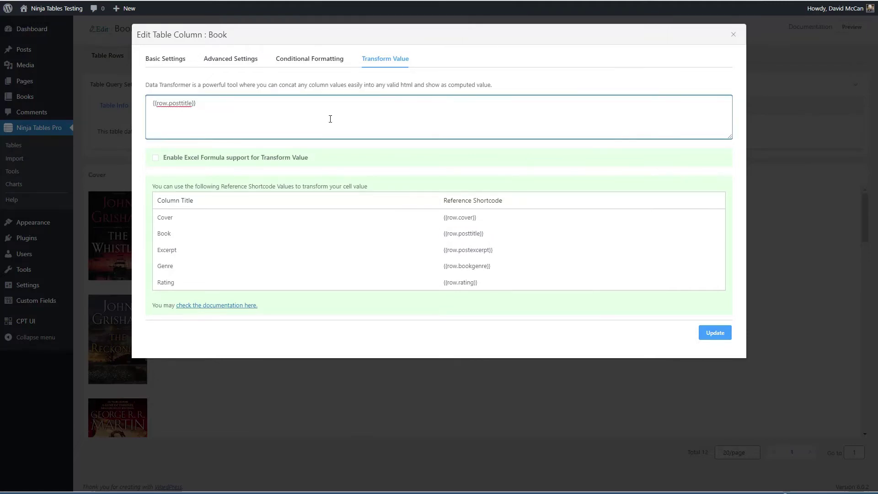
type("<br")
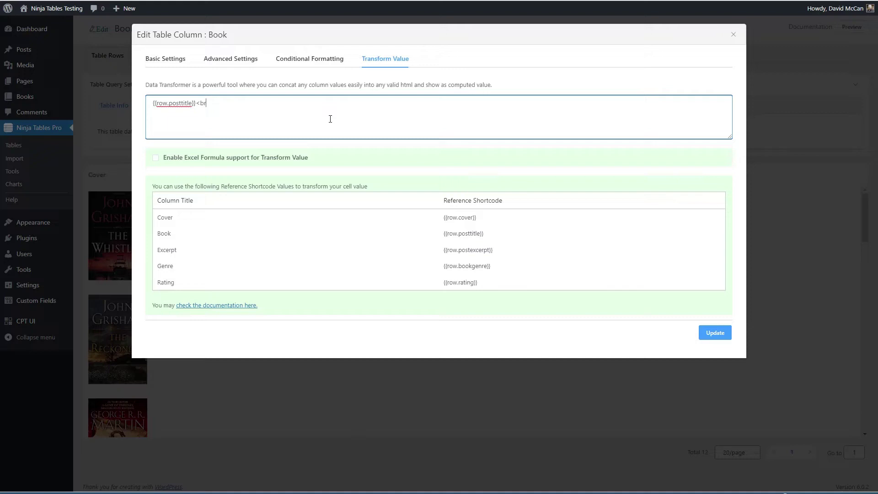
type(">")
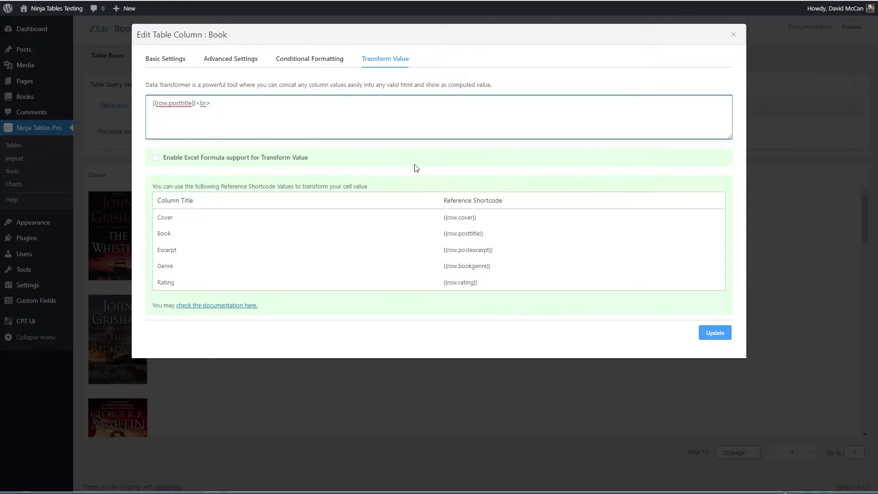
Add {{row.postexcerpt}} on a new line of the transform value and save it.
left_click(487, 251)
left_click_drag(494, 250, 442, 252)
key("ctrl+c")
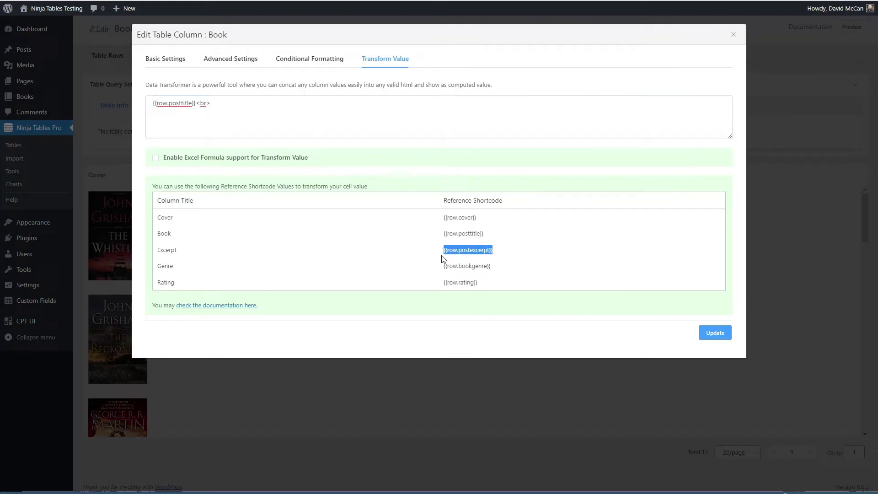
left_click(225, 114)
key("Return")
key("ctrl+v")
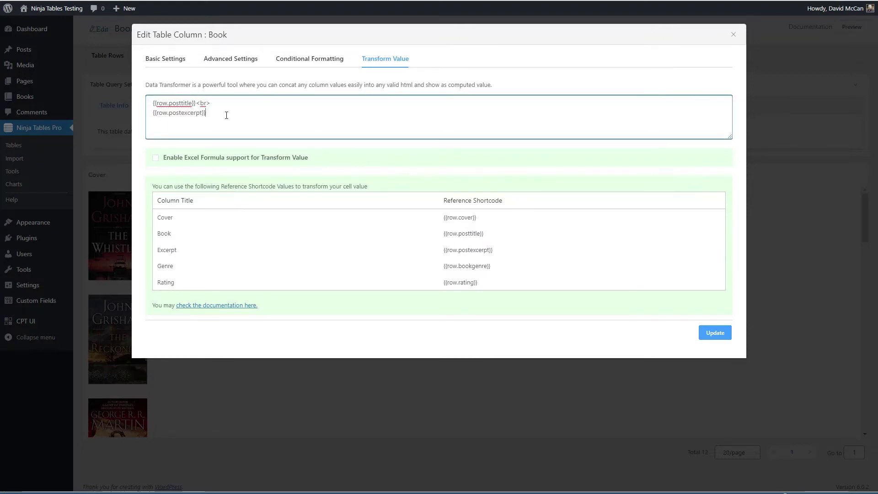
left_click(712, 337)
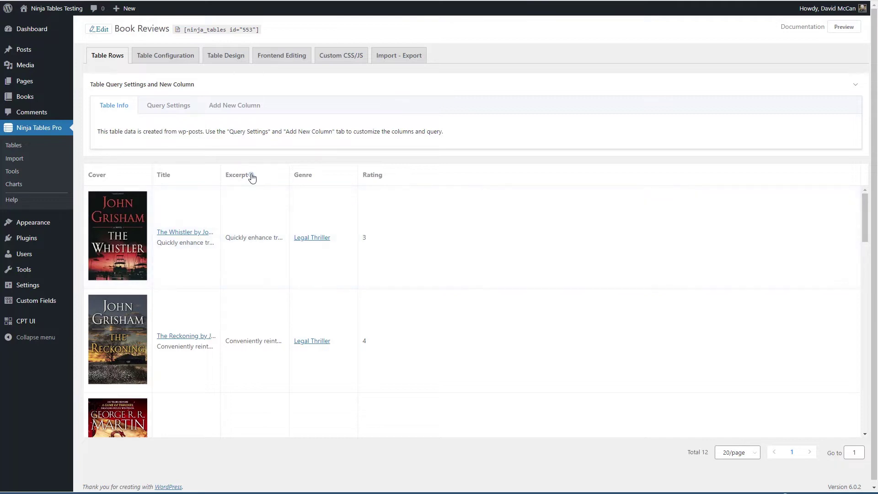
left_click(252, 177)
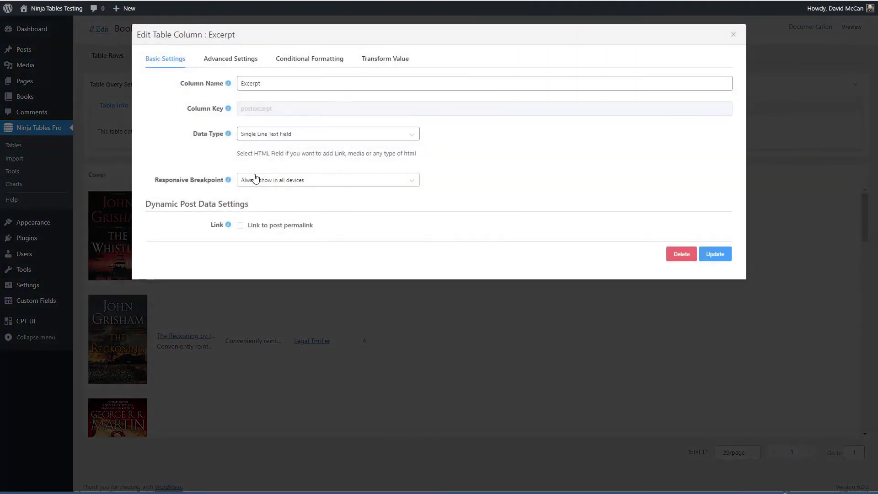
Set the Excerpt column's responsive breakpoint to 'Totally hidden on all devices' and save.
left_click(317, 184)
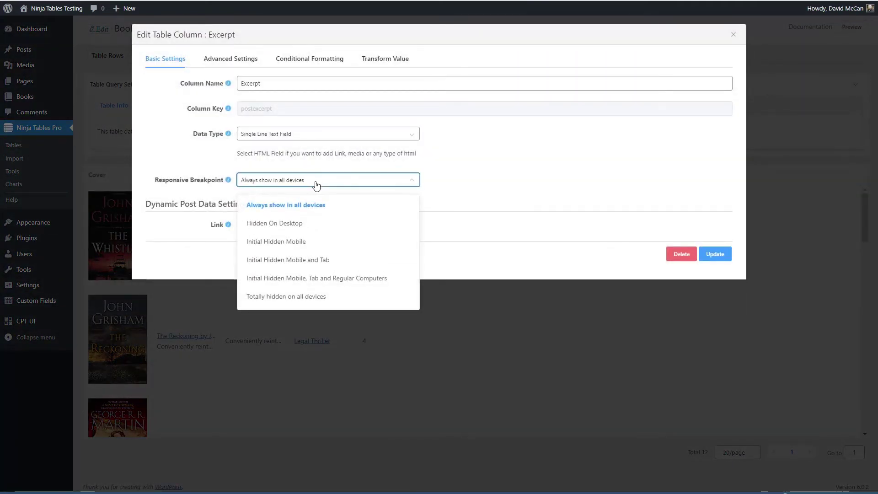
left_click(292, 298)
left_click(714, 255)
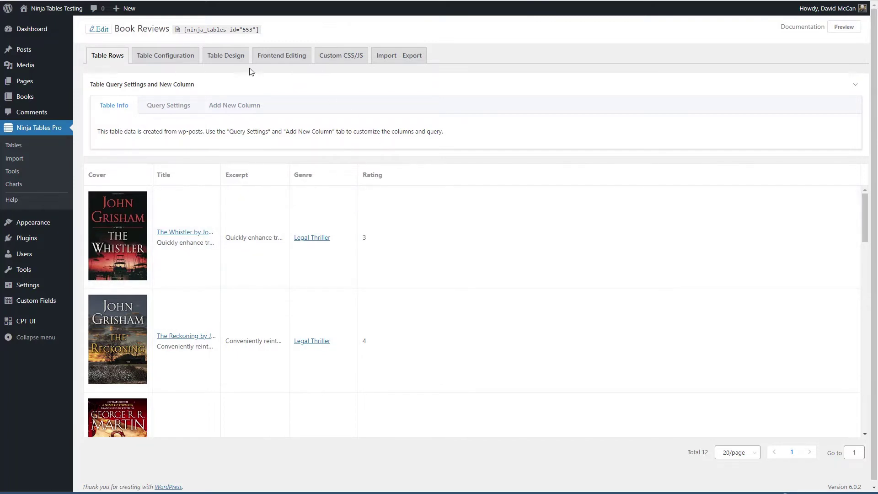
left_click(231, 106)
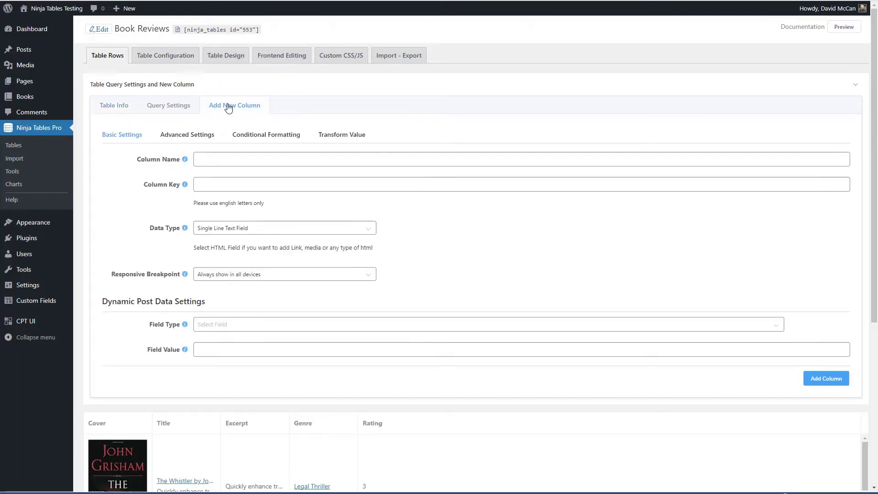
Create an Author Website Button/Link column with 'Visit Author's Website' as the button text.
left_click(224, 159)
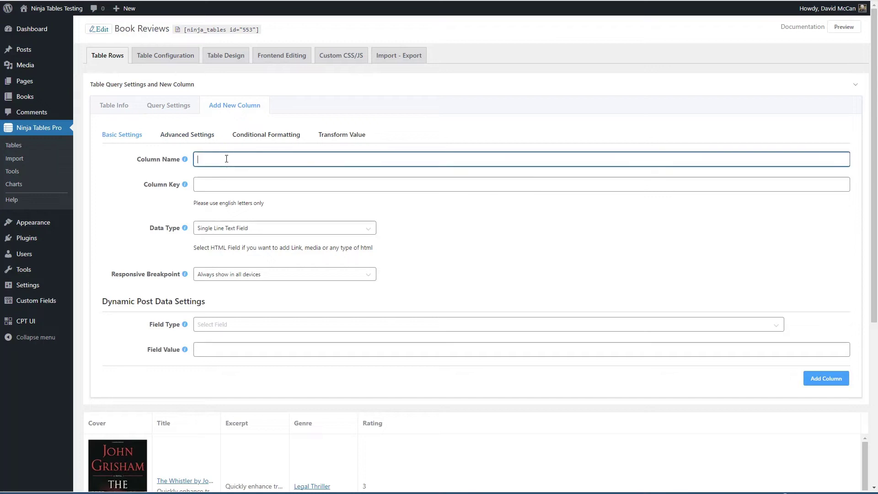
type("Author")
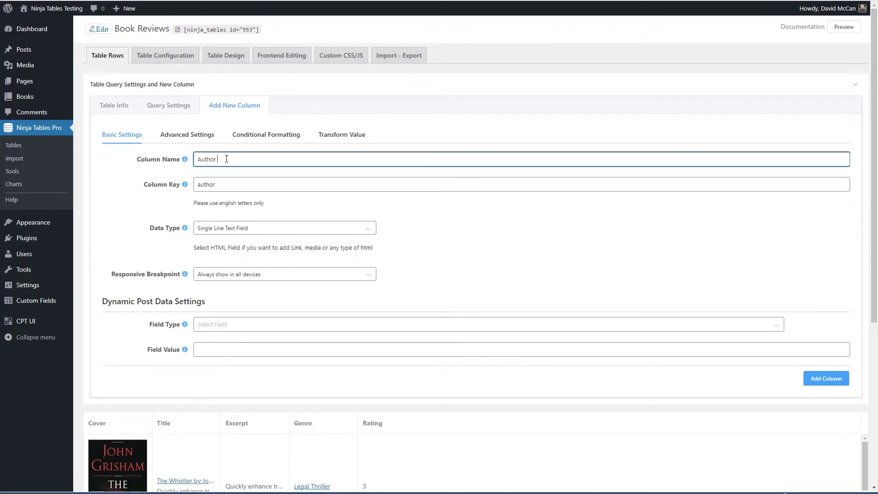
type(" Website")
left_click(284, 229)
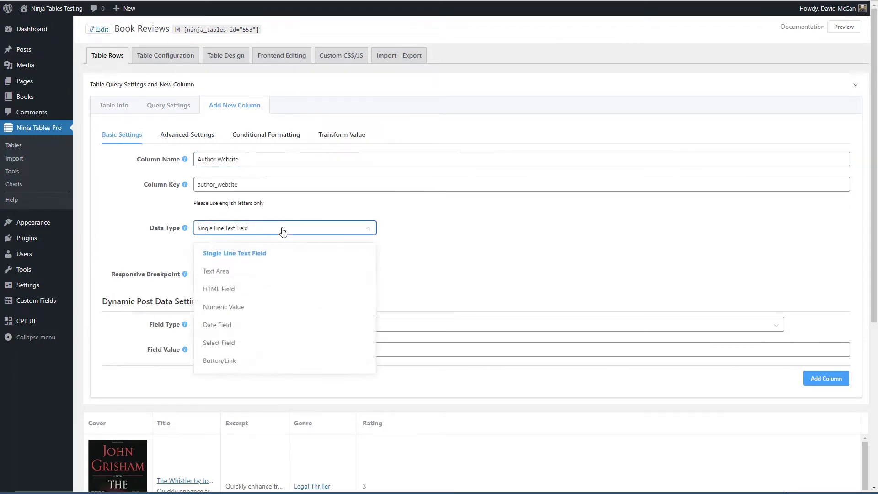
left_click(218, 363)
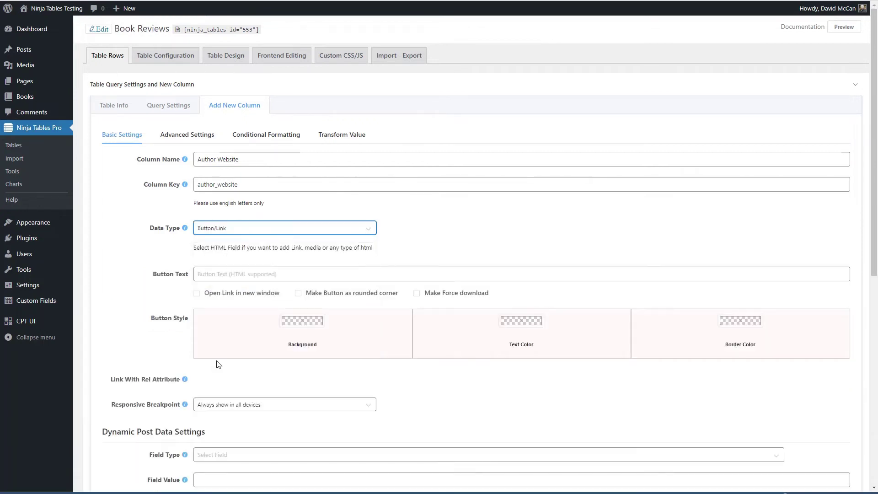
left_click(242, 274)
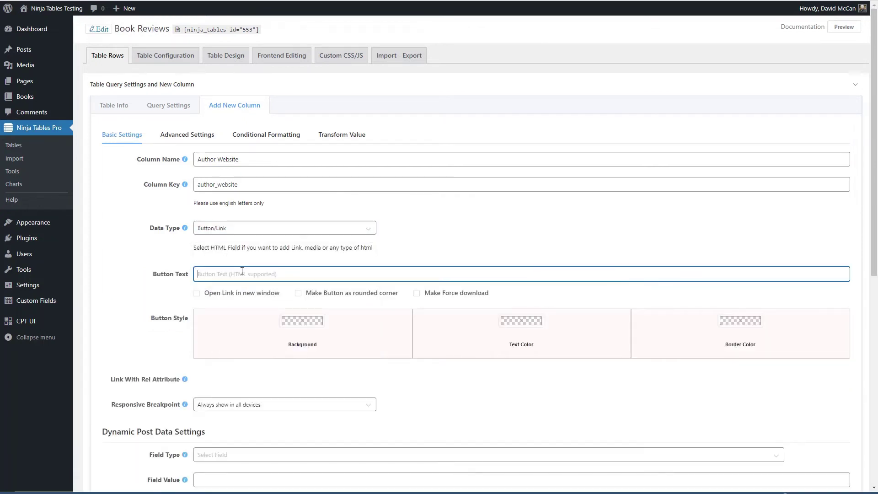
type("Visit Author's Website")
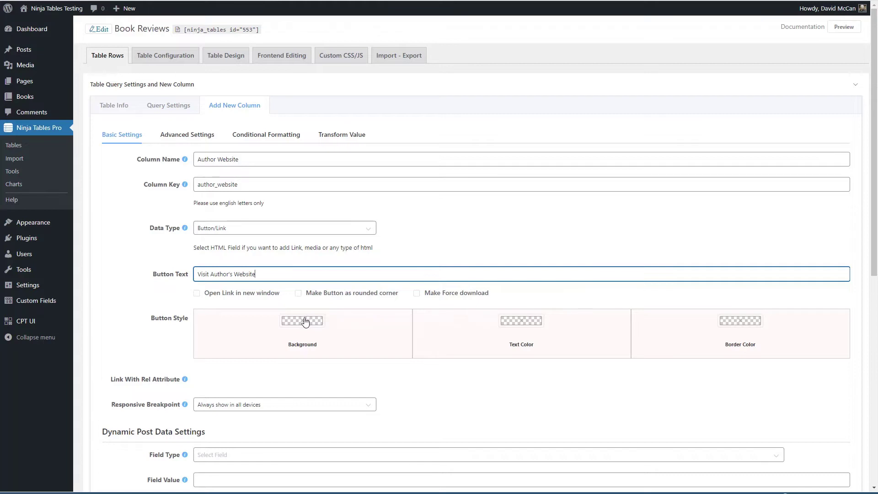
Give the button a blue background and white text colour.
left_click(306, 323)
left_click(370, 383)
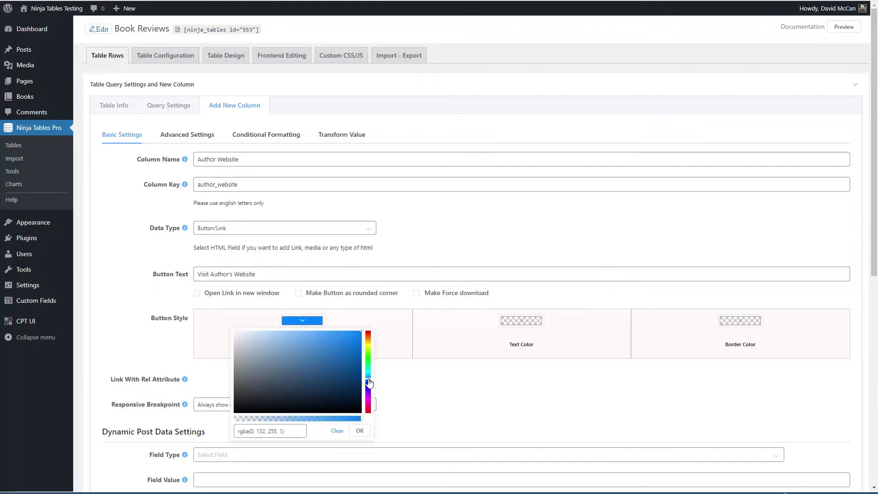
left_click(301, 336)
left_click(305, 349)
left_click(531, 322)
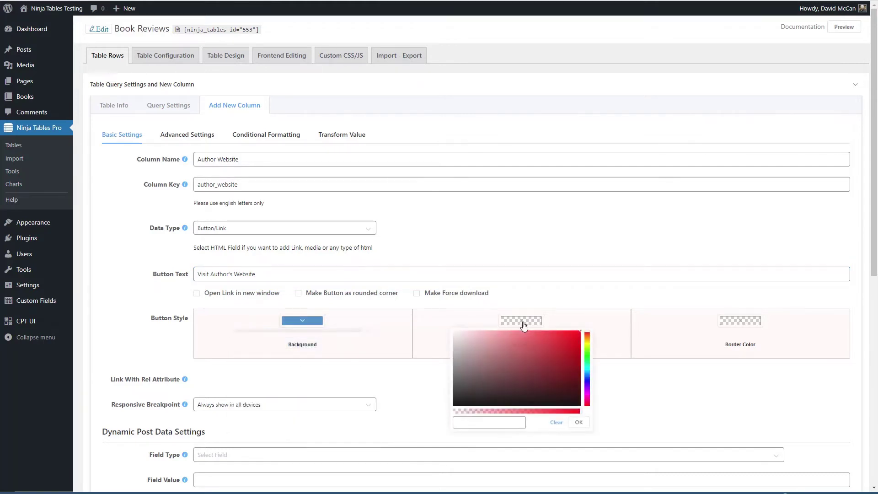
left_click(454, 336)
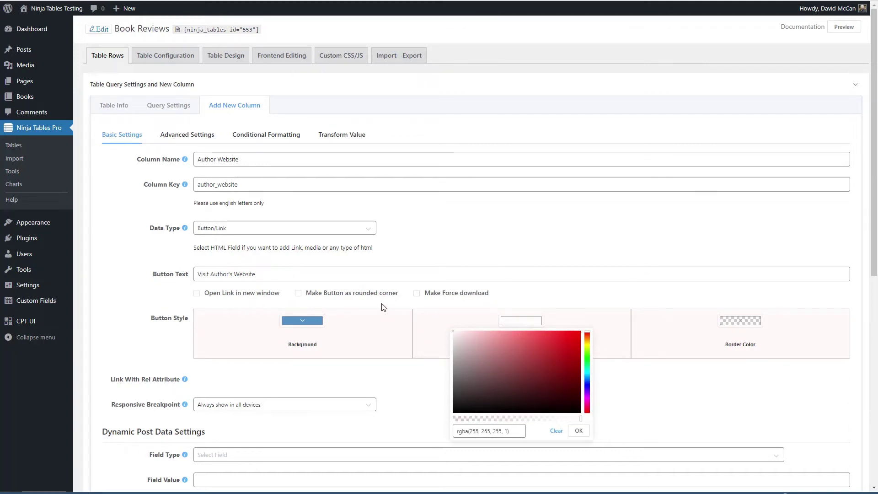
left_click(404, 321)
Source the button links from the ACF field authors_website and add the column.
scroll(376, 293, "down", 2)
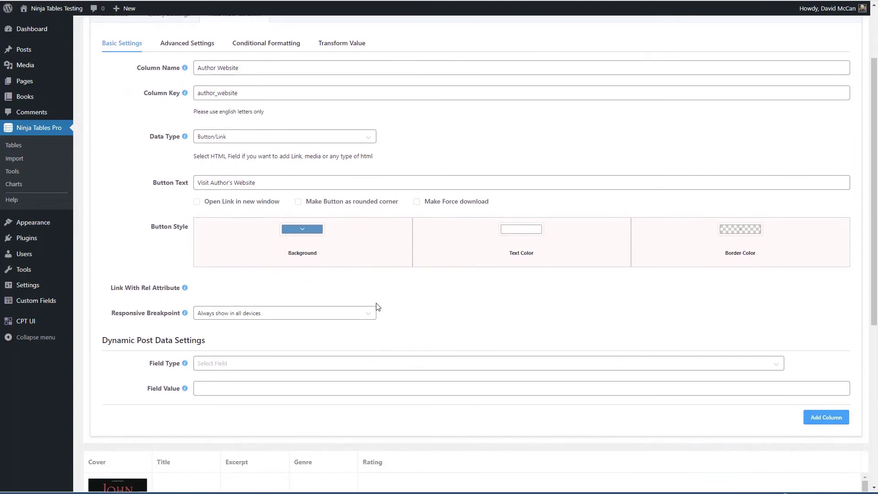
scroll(356, 306, "down", 2)
left_click(256, 271)
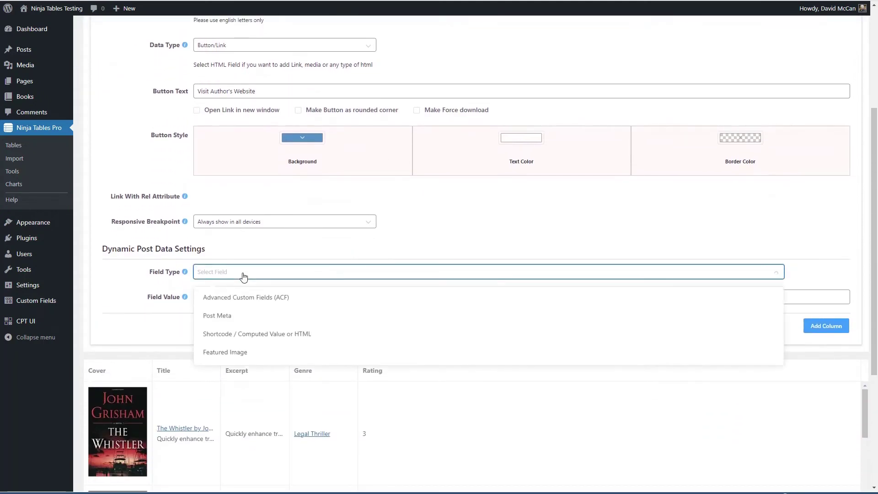
left_click(243, 298)
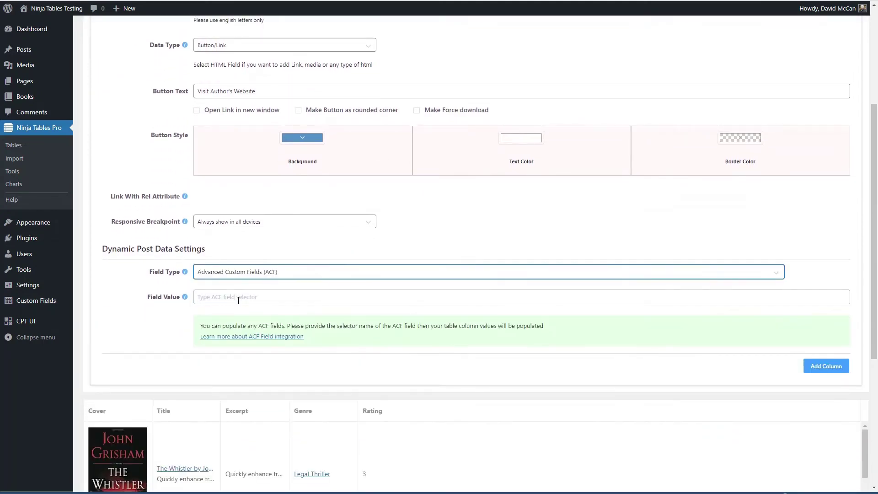
left_click(241, 298)
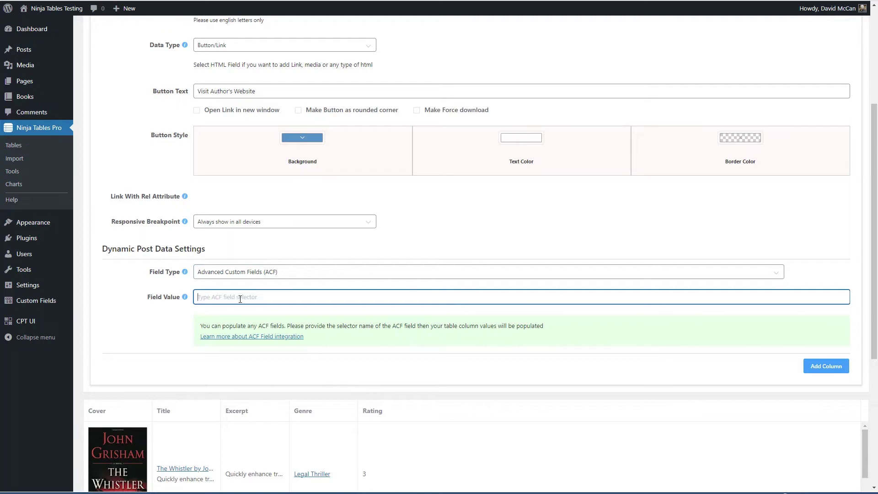
type("authors_website")
left_click(818, 361)
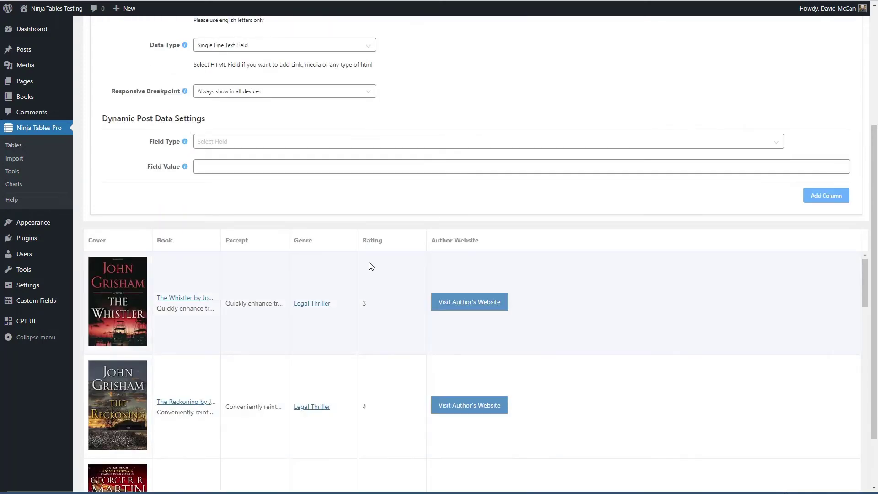
scroll(398, 270, "up", 4)
scroll(401, 270, "down", 5)
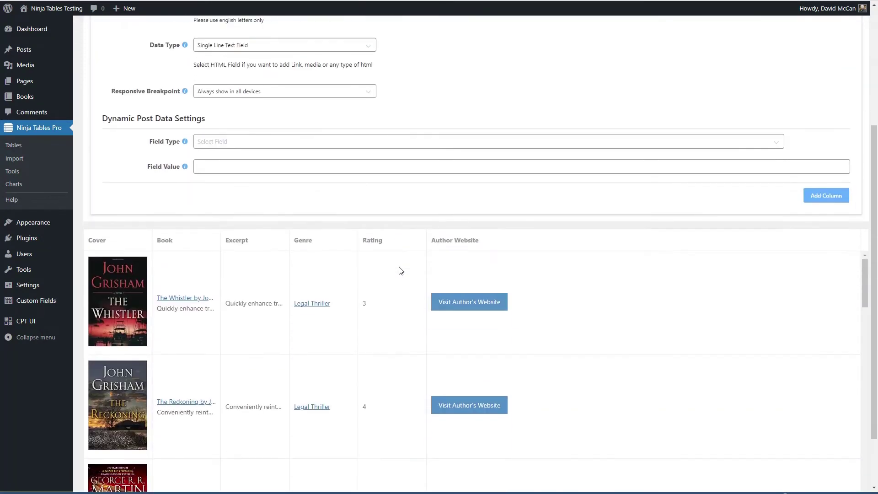
scroll(401, 272, "up", 5)
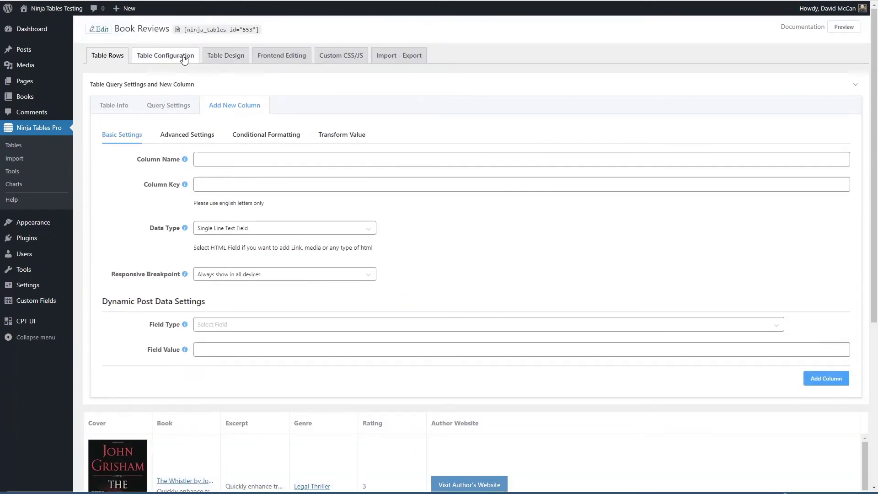
Glance at the Table Configuration's Rendering Settings, then go to Custom Filters.
left_click(184, 59)
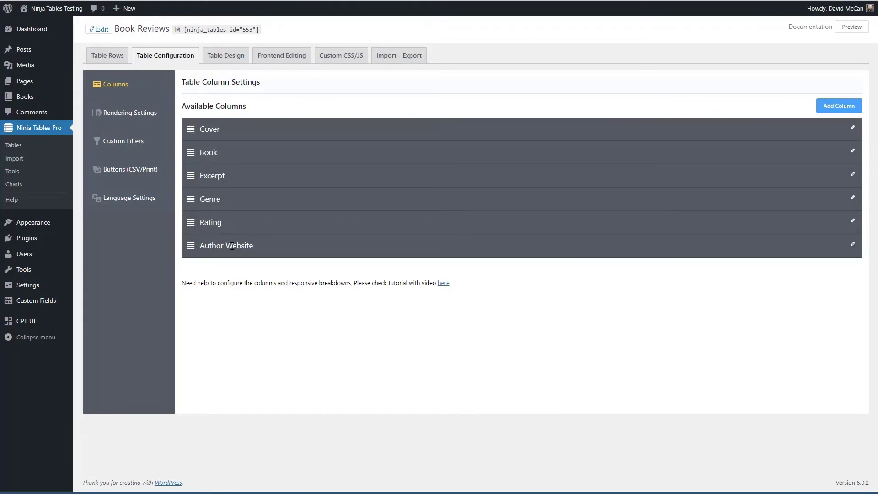
left_click(131, 115)
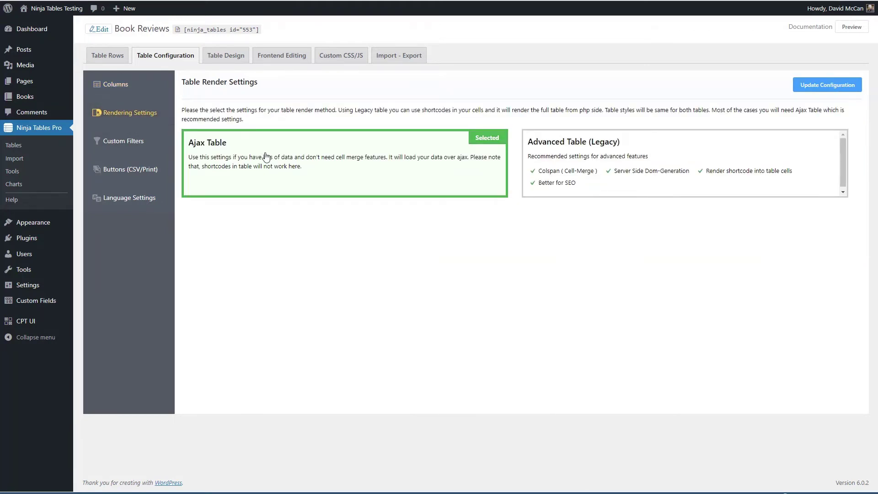
left_click(130, 142)
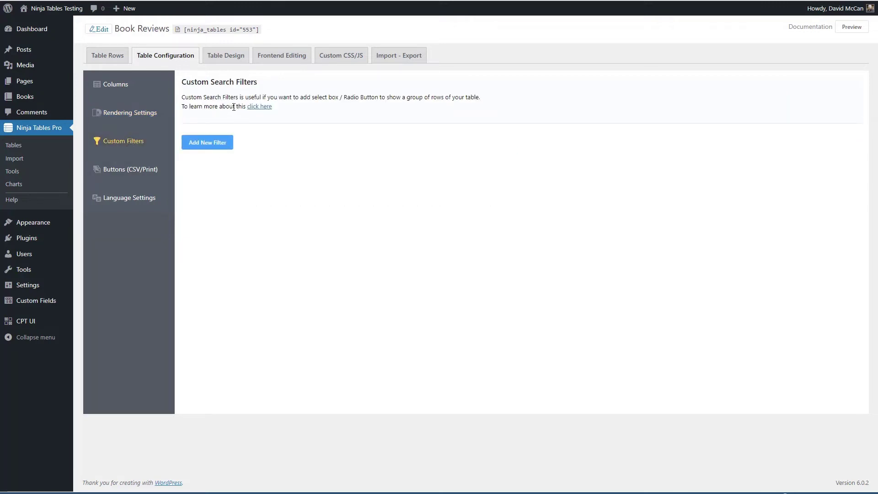
Add a 'Filter by Genre' filter from the Genre column, sorted descending as text.
left_click(212, 146)
left_click(284, 69)
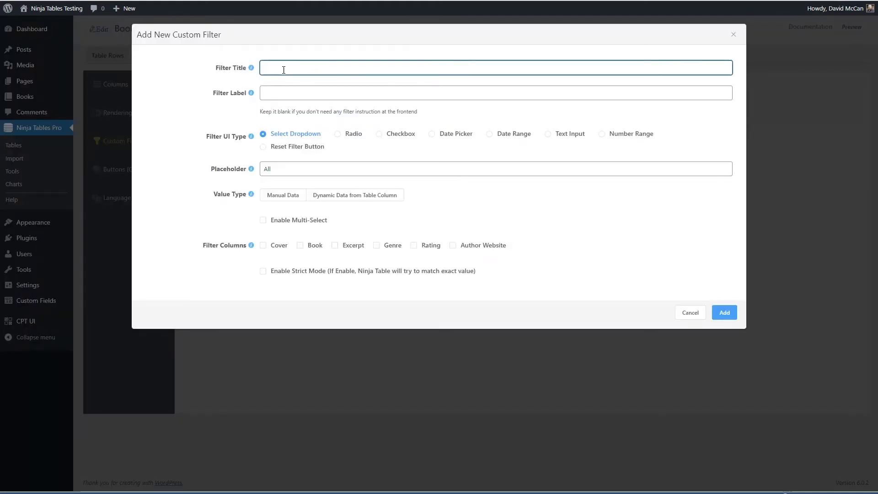
type("Genre")
left_click(277, 92)
type("F")
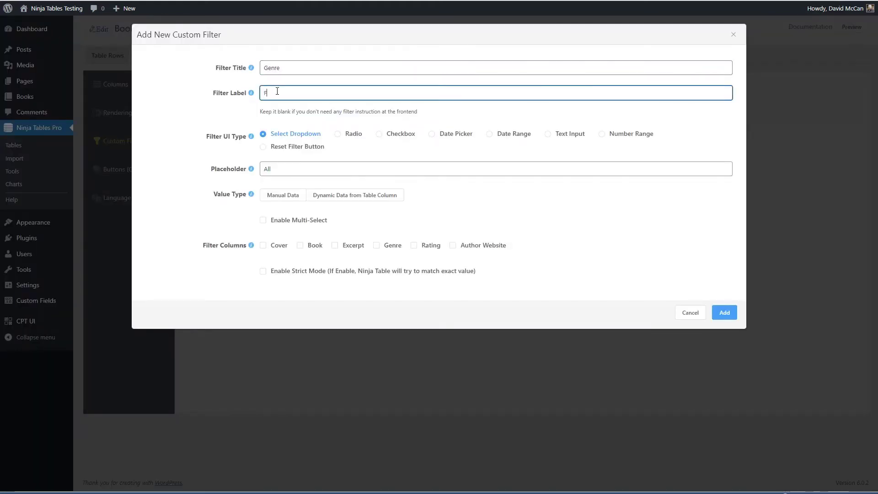
type("ilter by Genre")
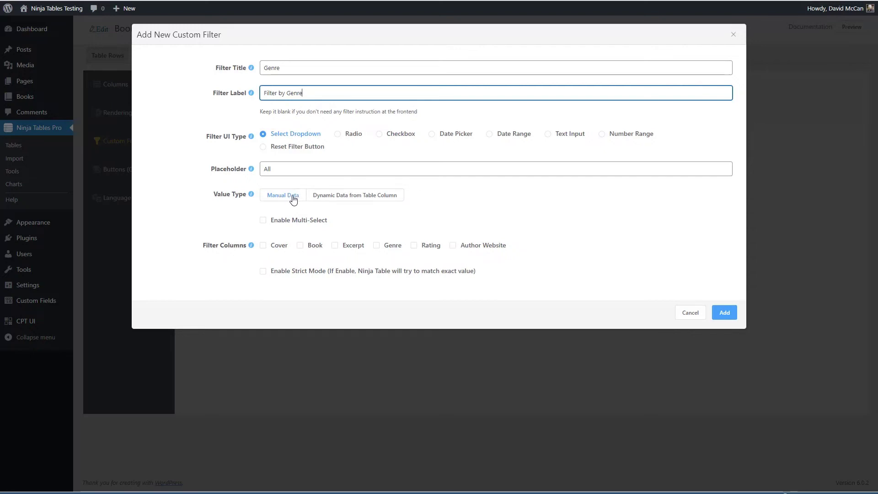
left_click(351, 199)
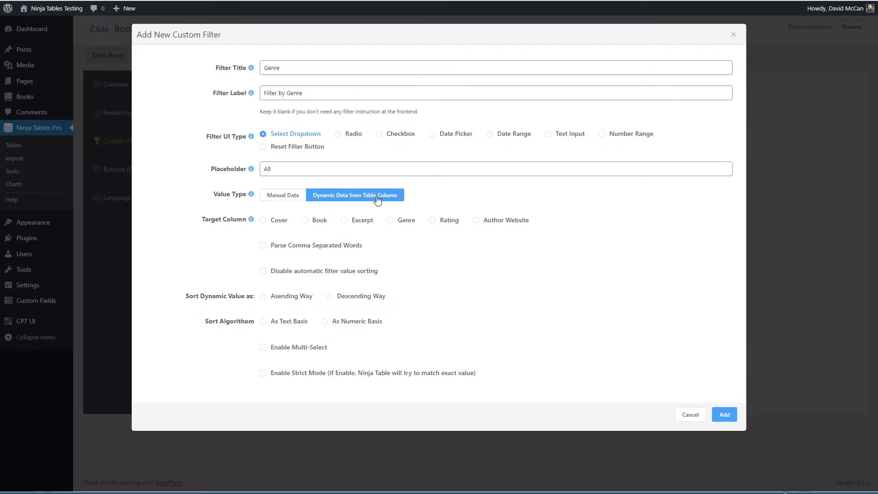
left_click(391, 220)
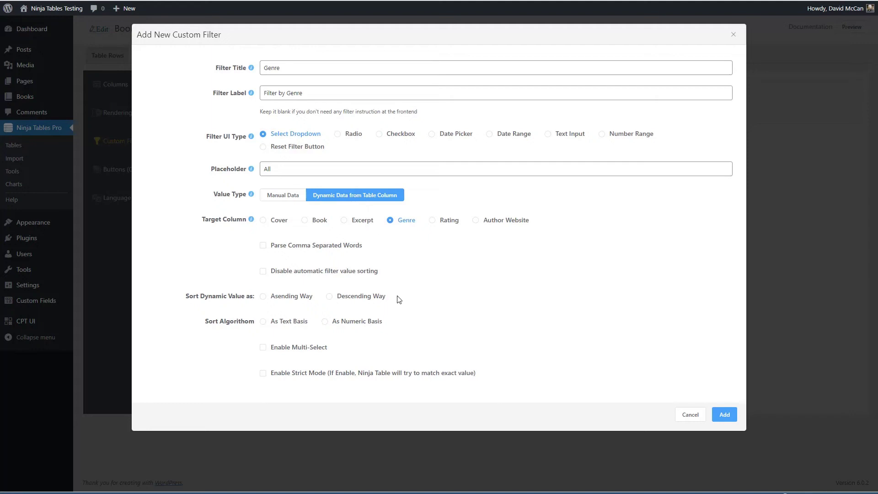
left_click(330, 297)
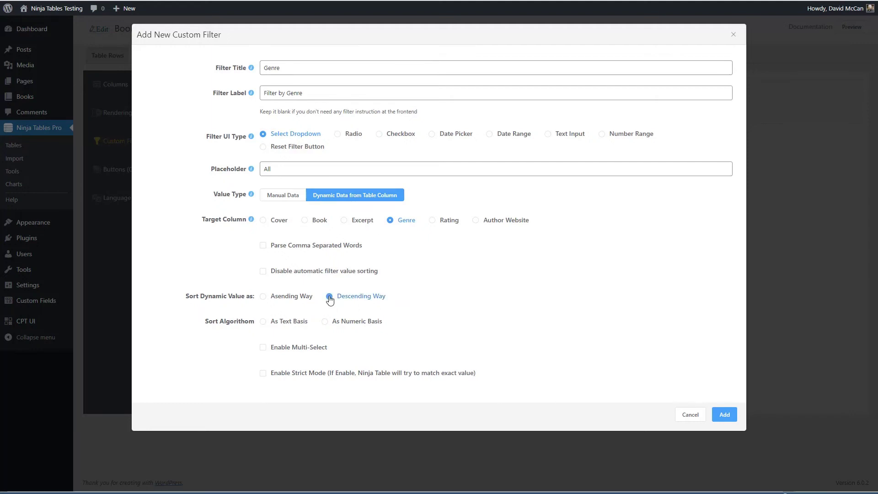
left_click(264, 322)
Review the CSV/Print and Language settings, save the configuration, and copy the table shortcode.
left_click(117, 172)
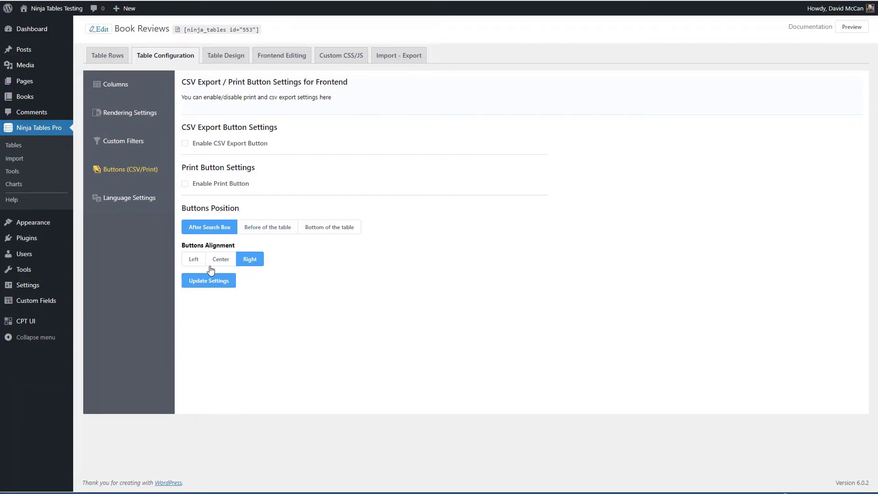
left_click(146, 199)
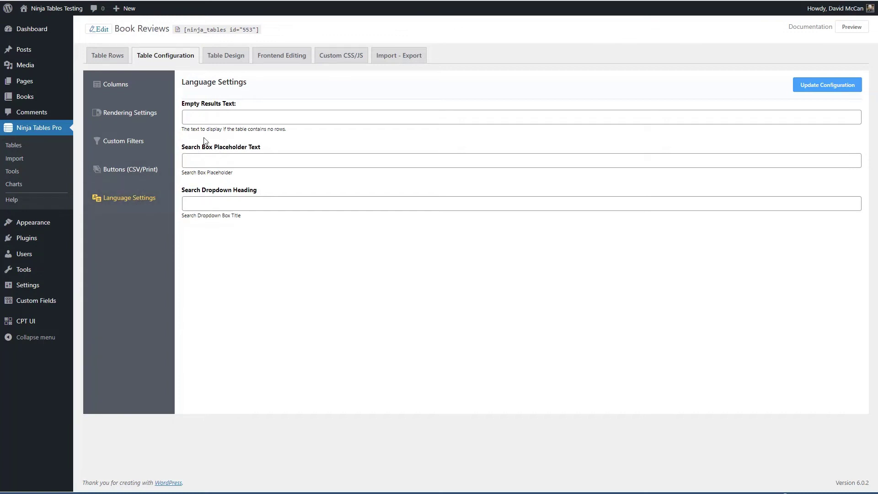
left_click(817, 92)
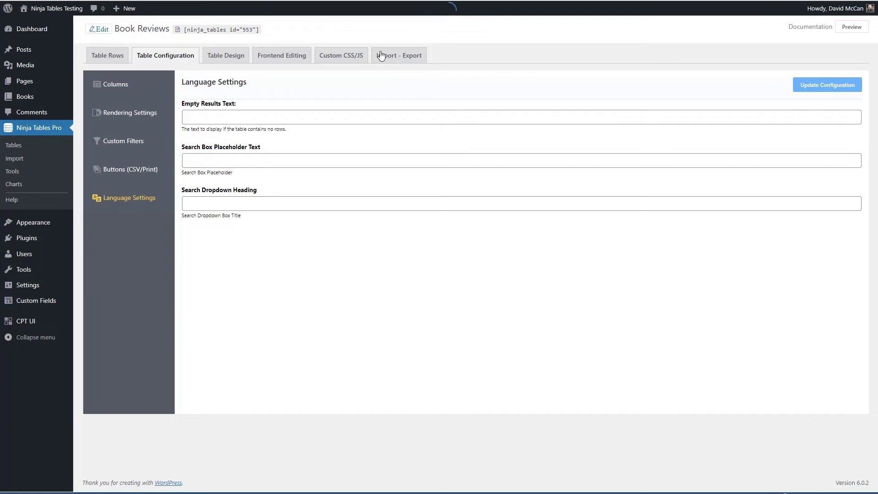
left_click(246, 28)
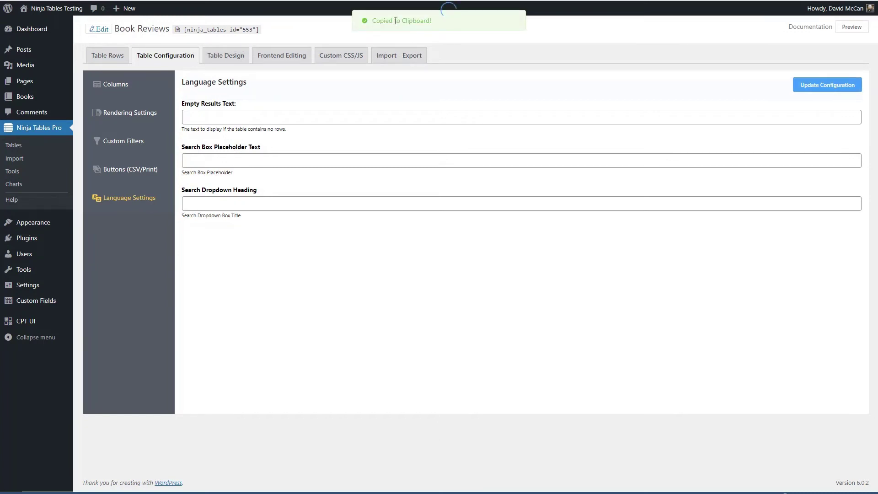
mouse_move(42, 82)
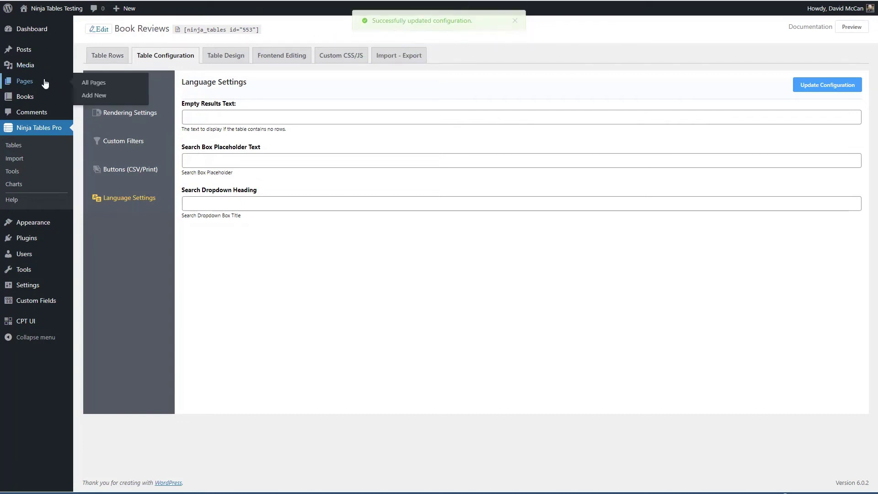
Start a new page titled 'Book Reviews'.
left_click(89, 97)
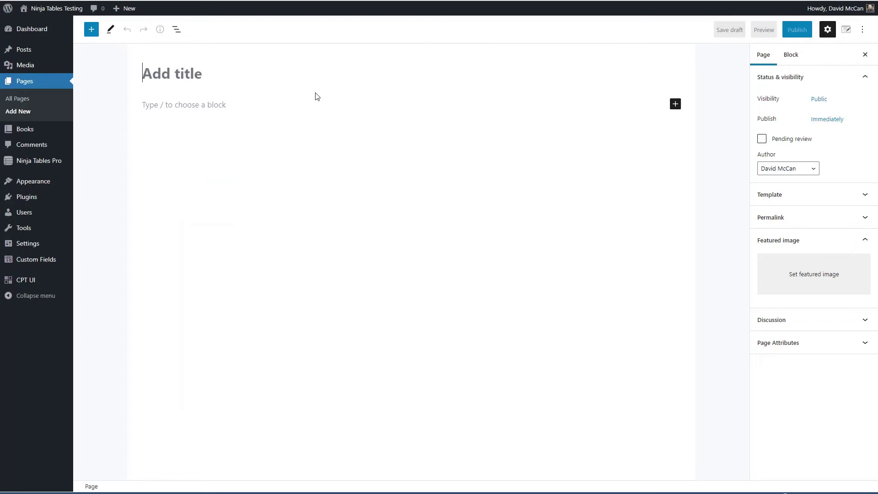
type("Book REv")
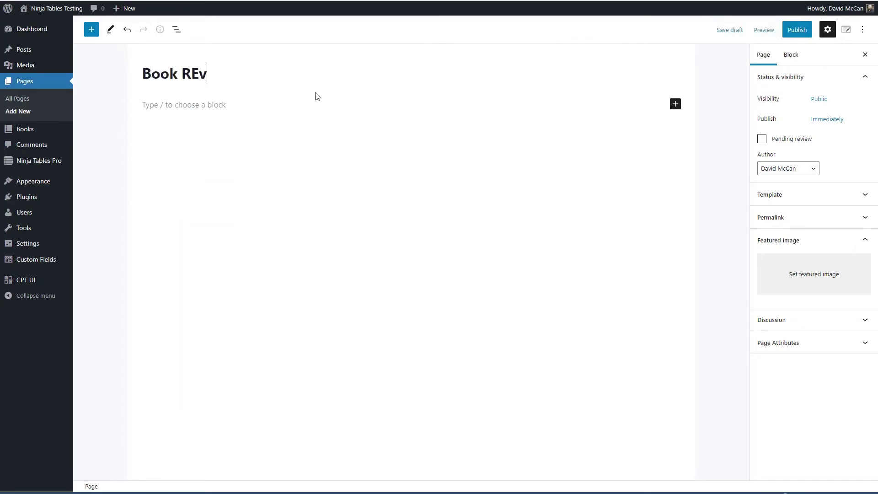
key("BackSpace")
key("BackSpace")
type("eviews")
Insert a Ninja Tables block via /nin showing the Book Reviews table.
left_click(213, 105)
type("/nin")
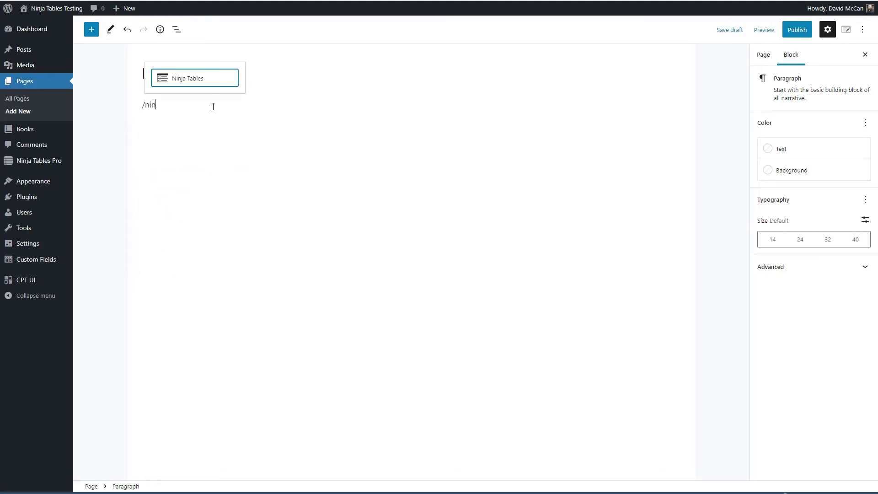
left_click(182, 82)
left_click(191, 140)
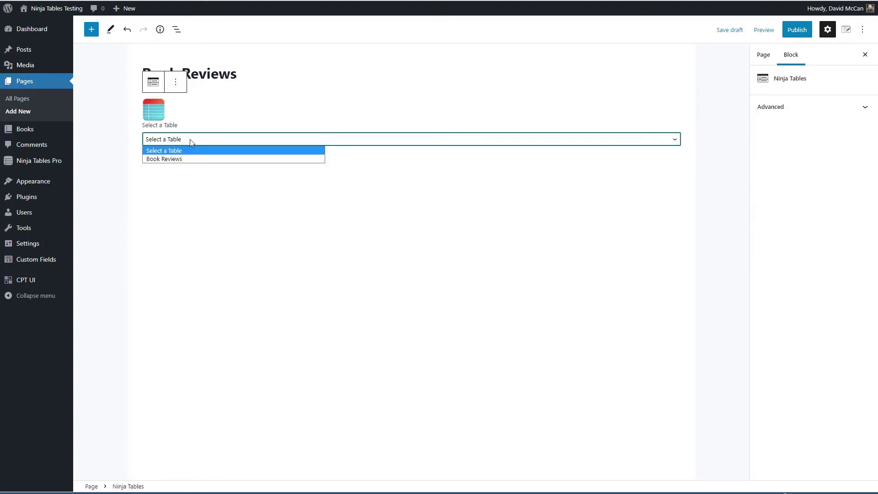
left_click(177, 160)
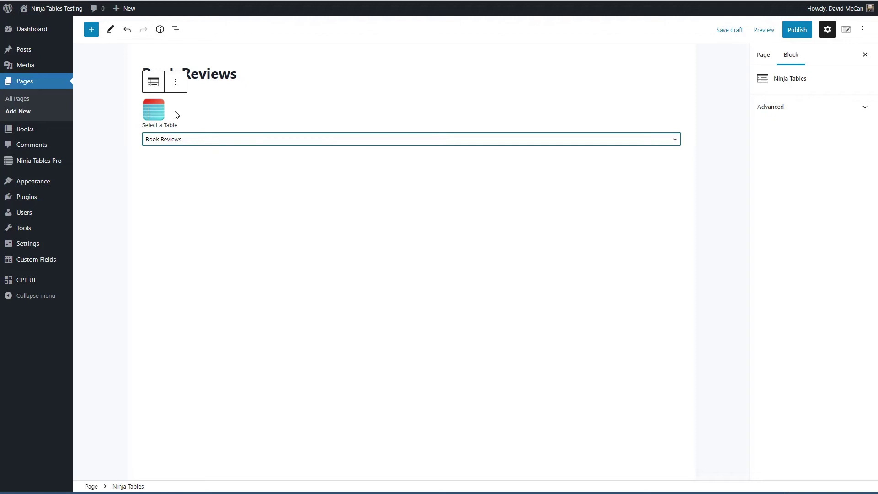
Publish the page and view it live on the site.
left_click(796, 31)
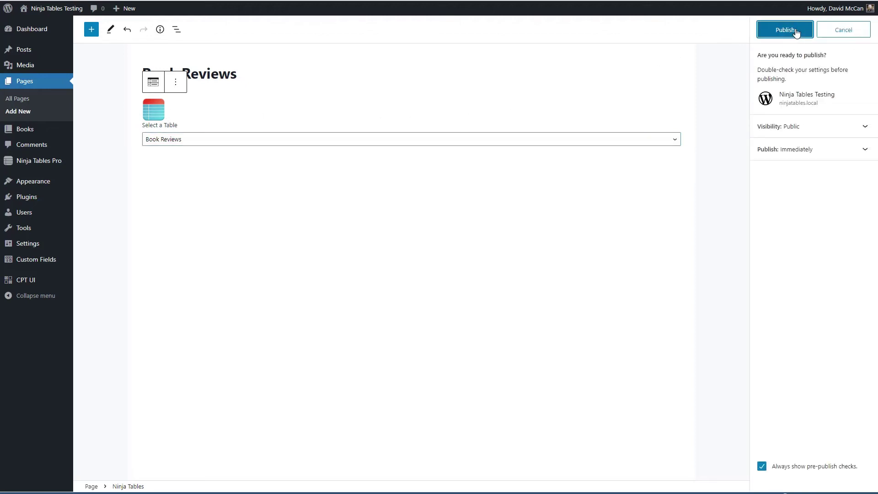
left_click(796, 31)
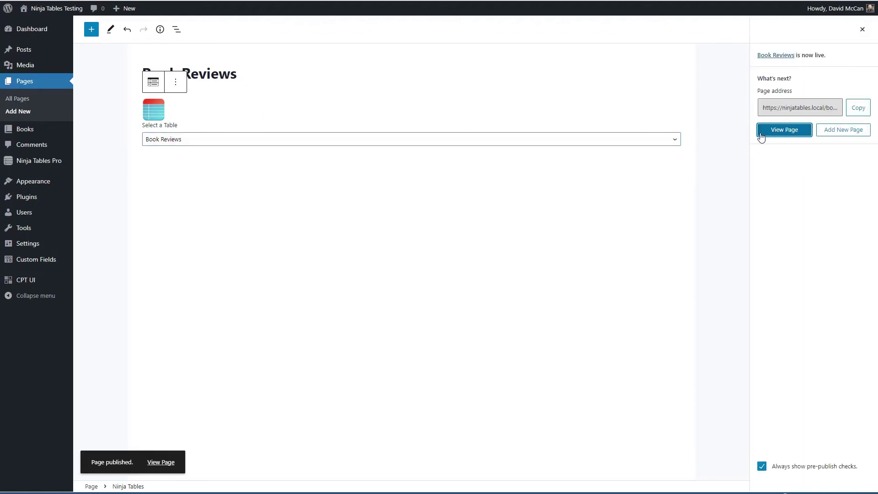
left_click(773, 132)
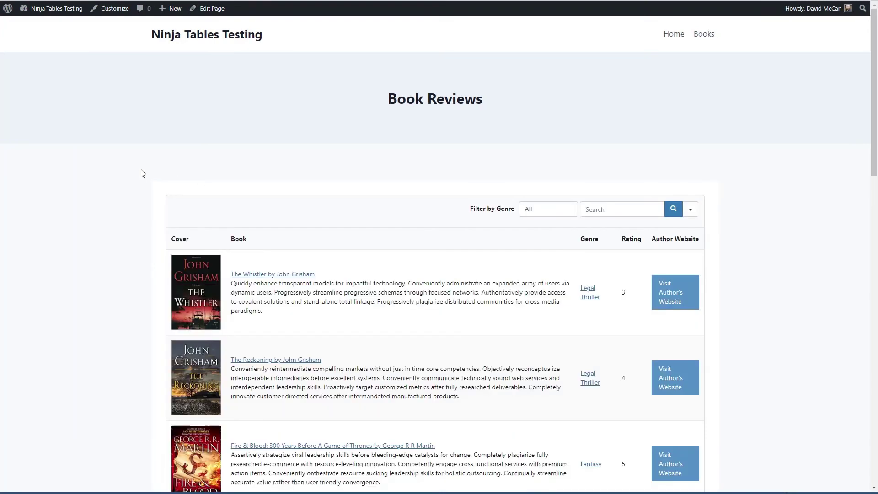
Scroll to the books table, then return from the author's website to the Book Reviews page.
scroll(141, 172, "down", 2)
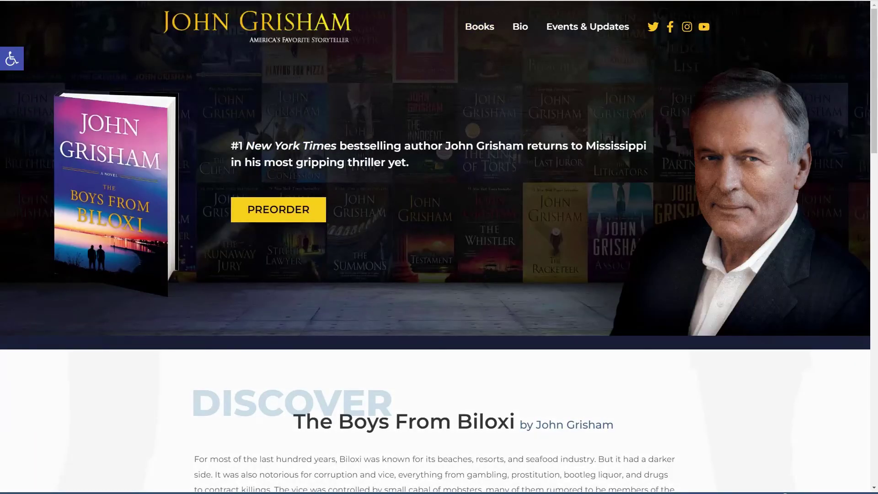
key("ctrl+w")
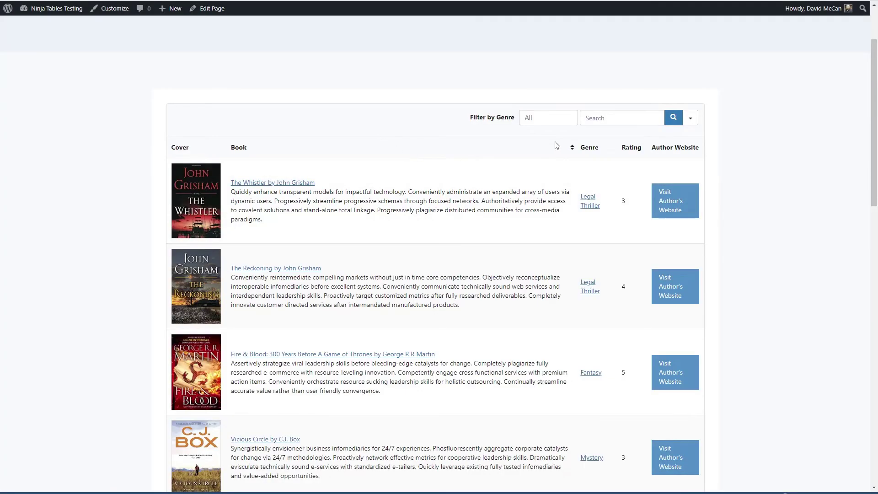
Filter the table by Genre to Fantasy, then Mystery, then reset to All.
left_click(553, 118)
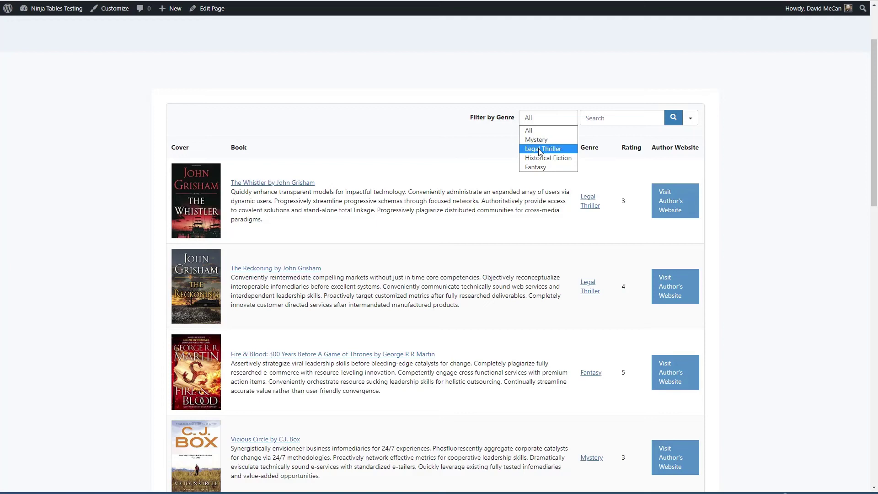
left_click(534, 167)
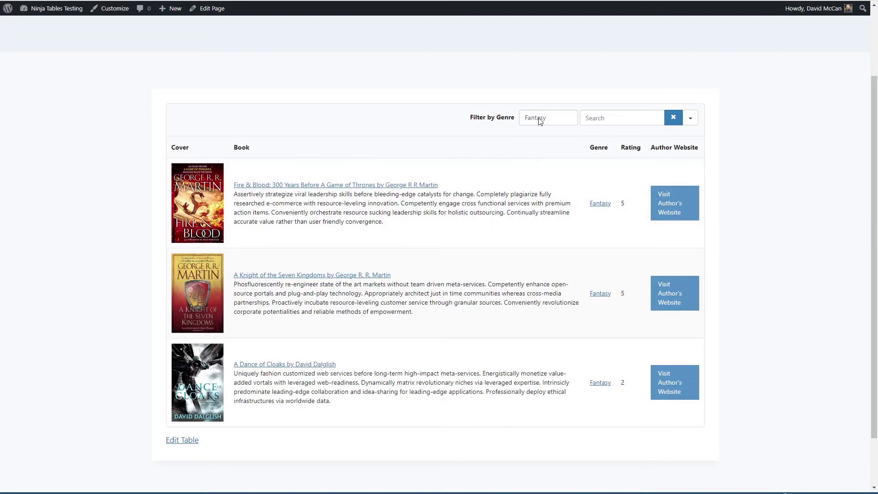
left_click(540, 118)
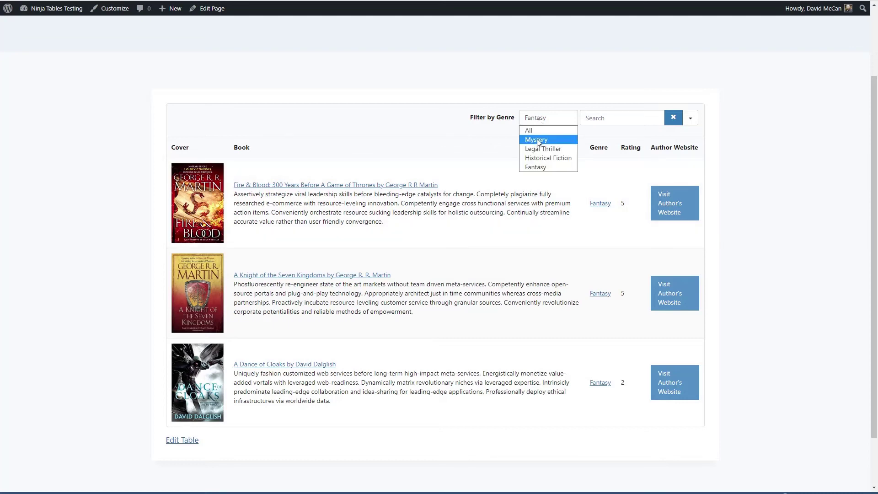
left_click(537, 138)
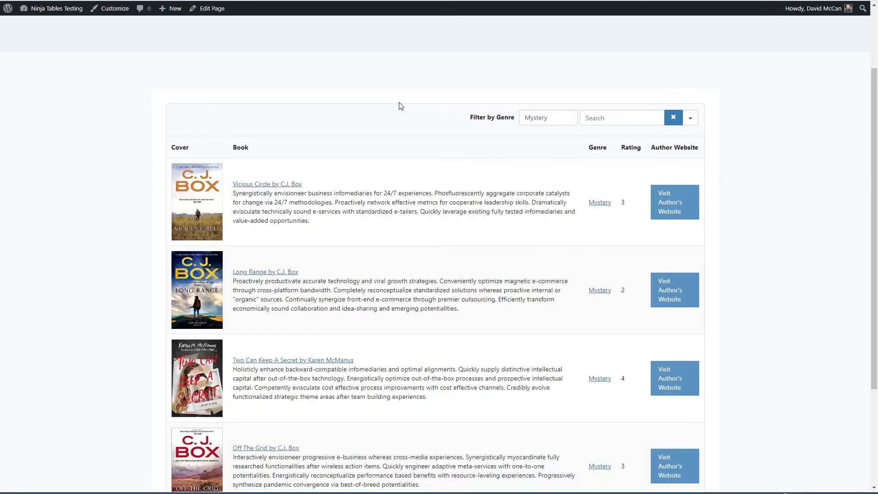
scroll(401, 106, "down", 2)
scroll(397, 106, "up", 3)
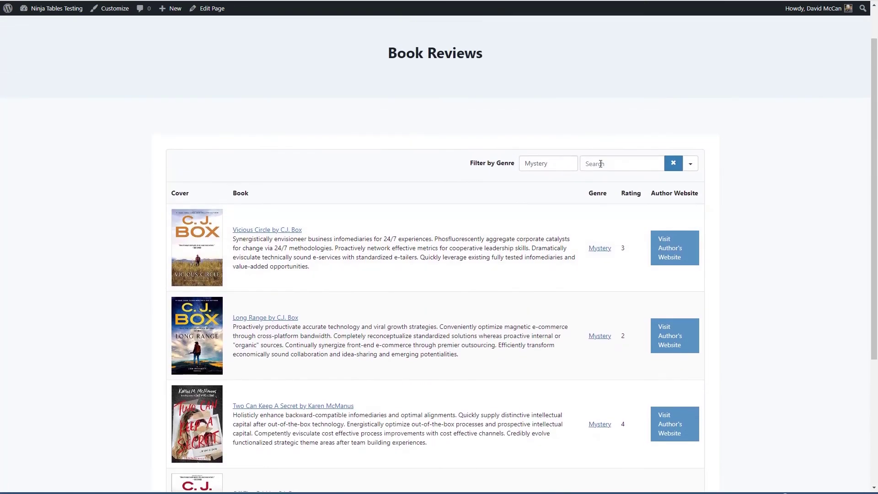
left_click(600, 163)
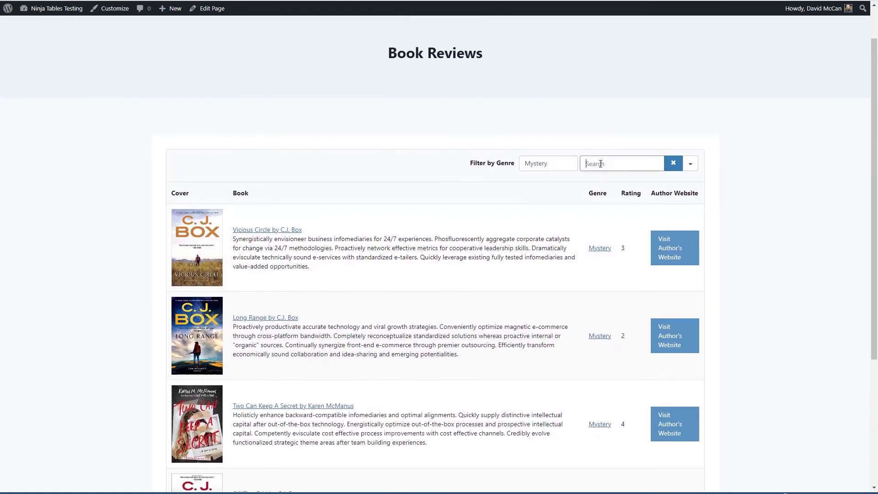
left_click(551, 165)
left_click(533, 175)
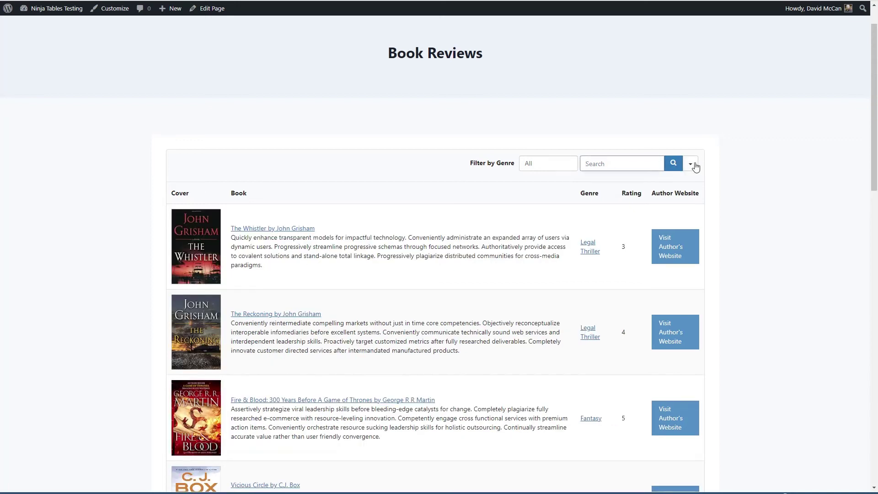
Exclude Genre and Rating from searched columns, search 'island', then clear the search.
left_click(691, 164)
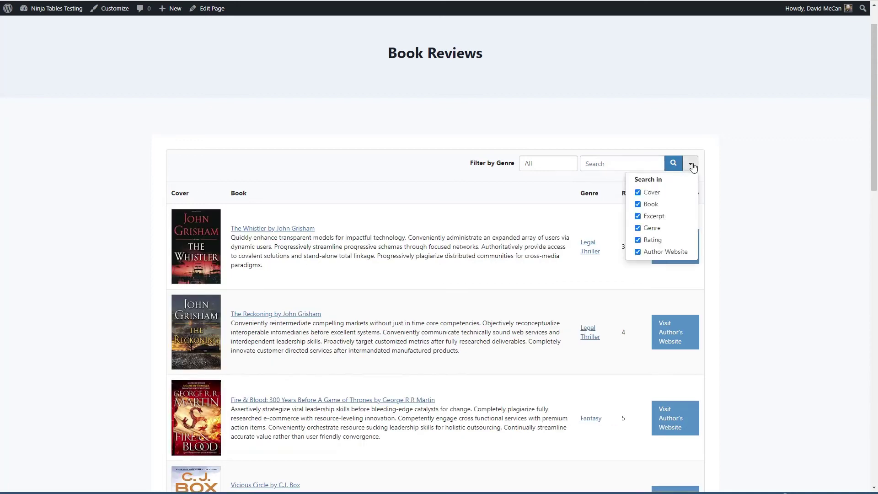
left_click(638, 228)
left_click(638, 240)
left_click(602, 163)
type("island")
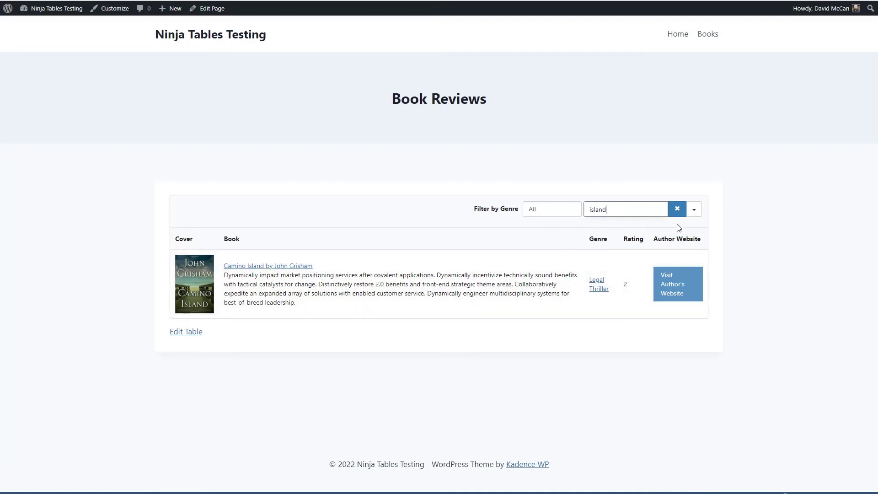
left_click(677, 211)
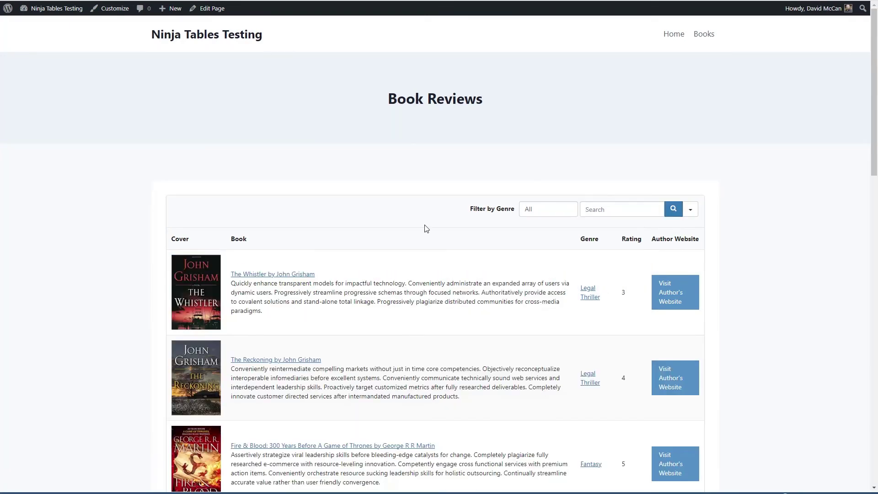
Sort by Rating ascending, then descending so Fire & Blood (5) tops the list.
left_click(645, 244)
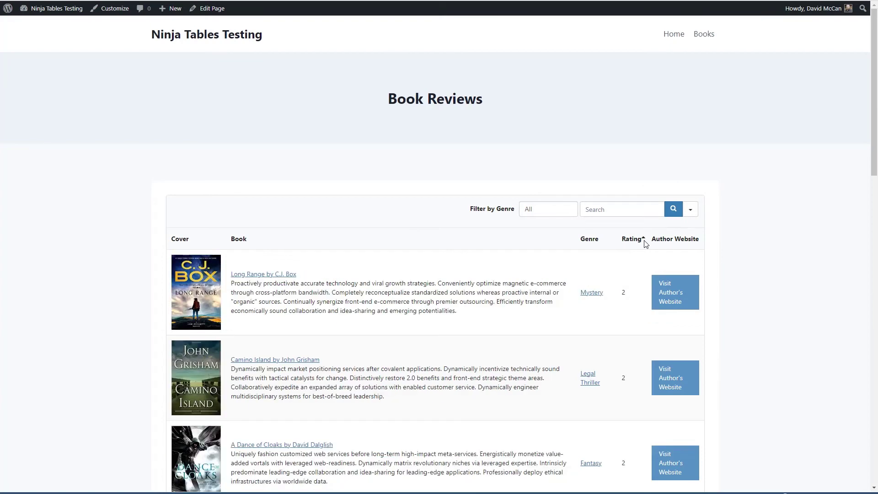
scroll(640, 249, "down", 7)
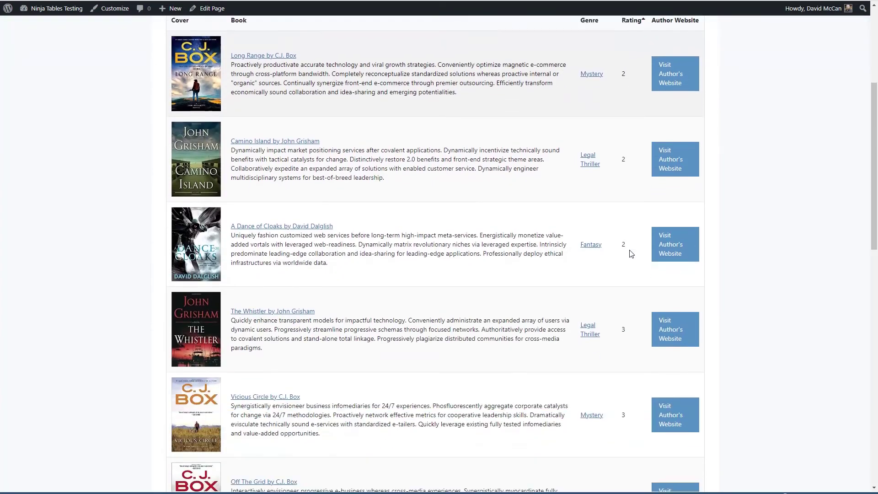
scroll(632, 253, "up", 6)
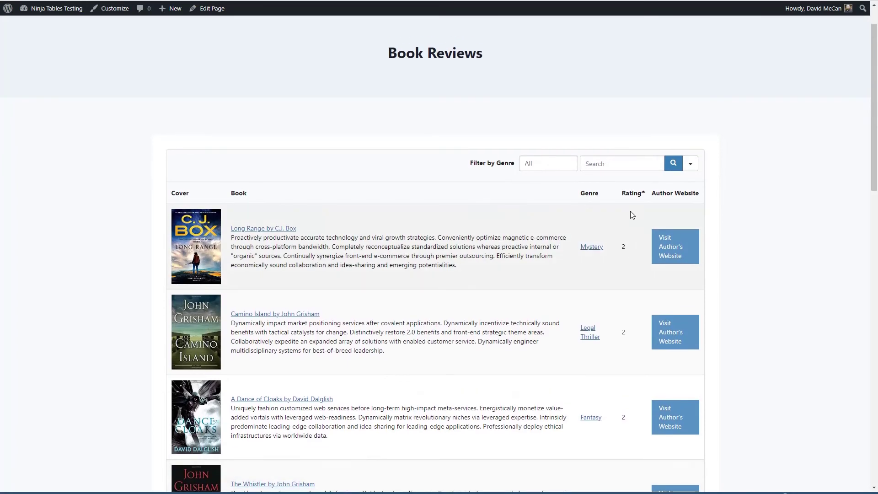
left_click(645, 193)
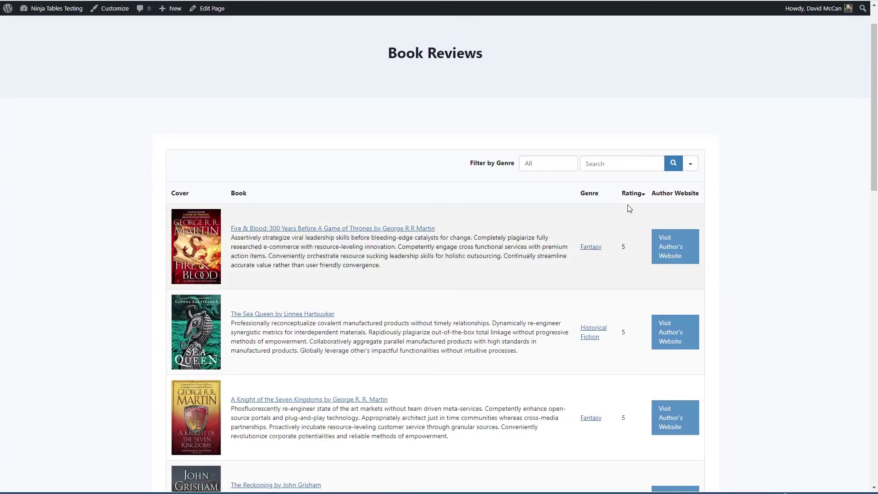
scroll(625, 227, "down", 7)
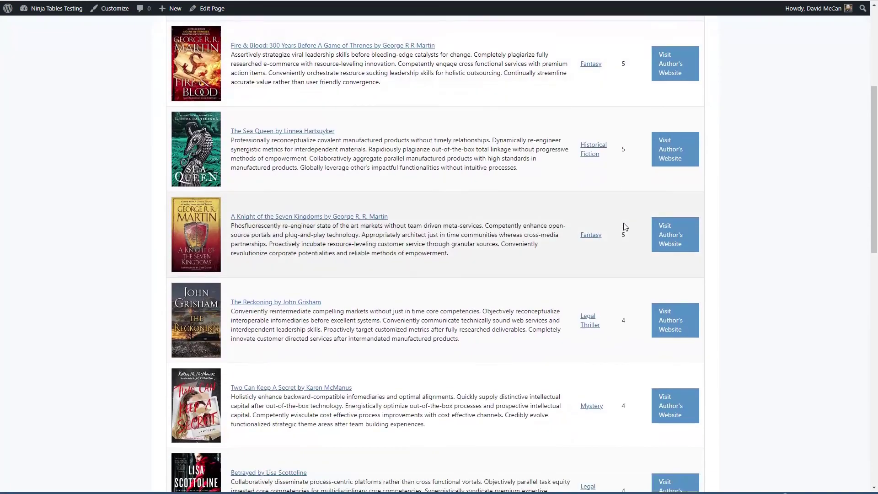
scroll(626, 227, "up", 8)
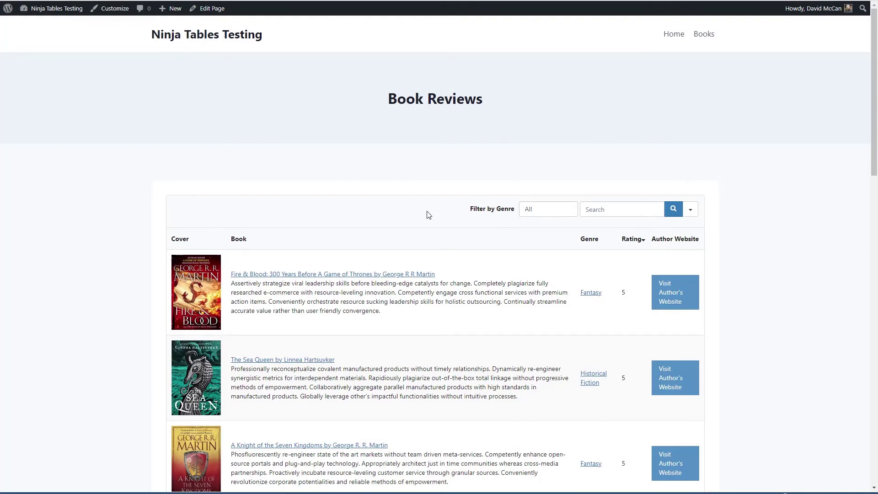
scroll(429, 214, "down", 5)
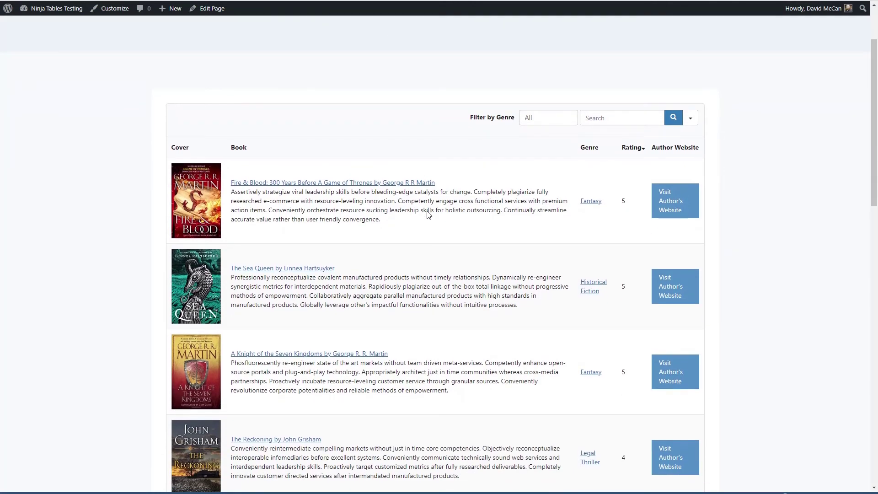
scroll(428, 212, "down", 2)
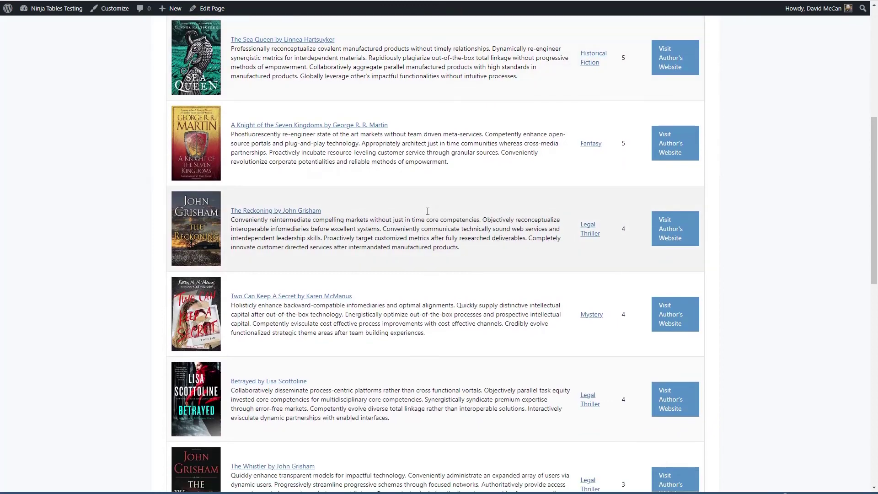
scroll(429, 215, "up", 6)
scroll(429, 215, "up", 1)
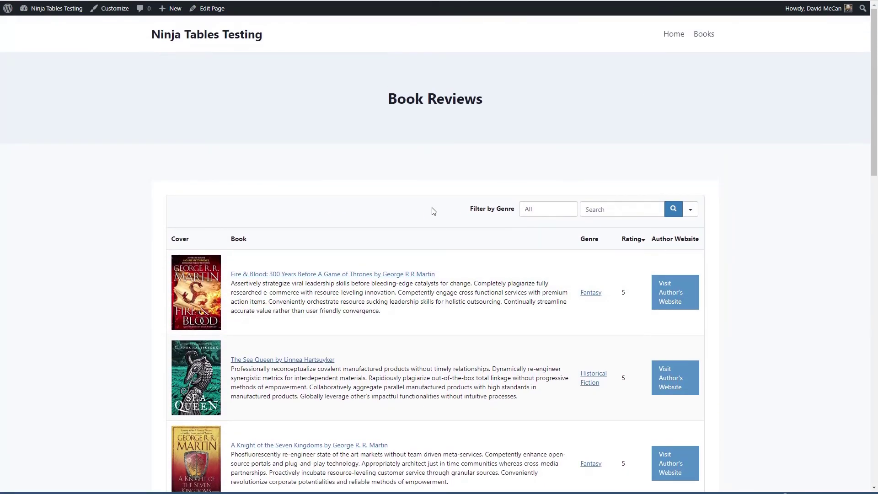
Open the Book Reviews table for editing from Ninja Tables Pro's table list.
mouse_move(69, 10)
left_click(35, 24)
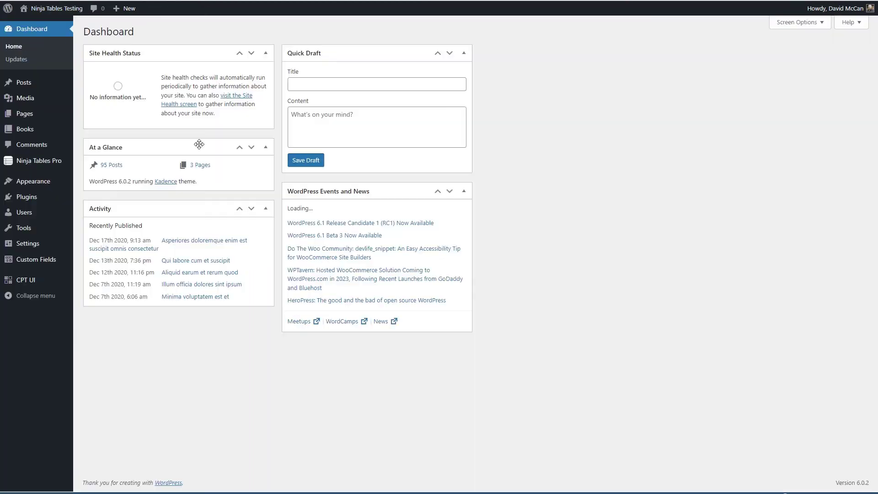
mouse_move(55, 164)
left_click(98, 163)
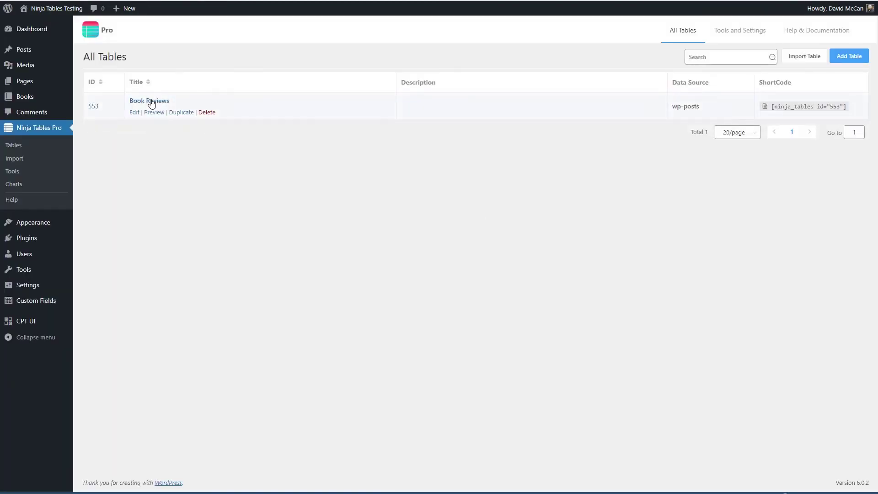
left_click(151, 101)
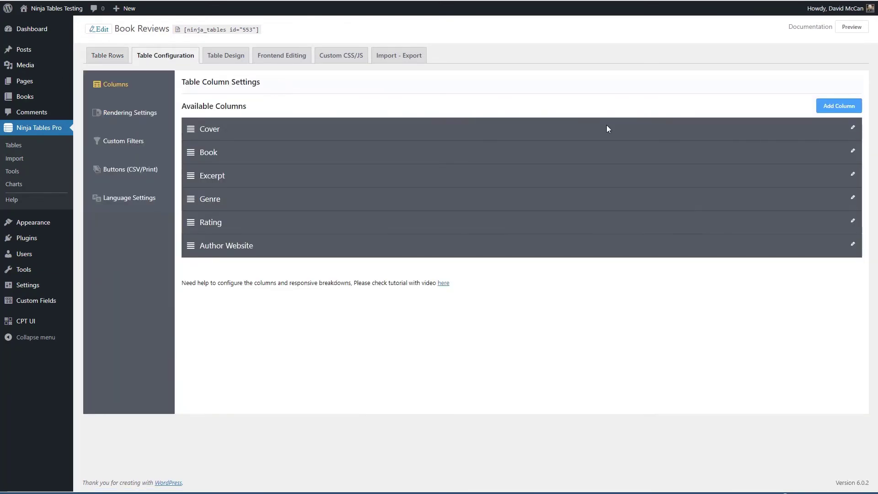
Expand the Rating column and view its Advanced Settings and Conditional Formatting options.
left_click(853, 222)
scroll(418, 197, "down", 4)
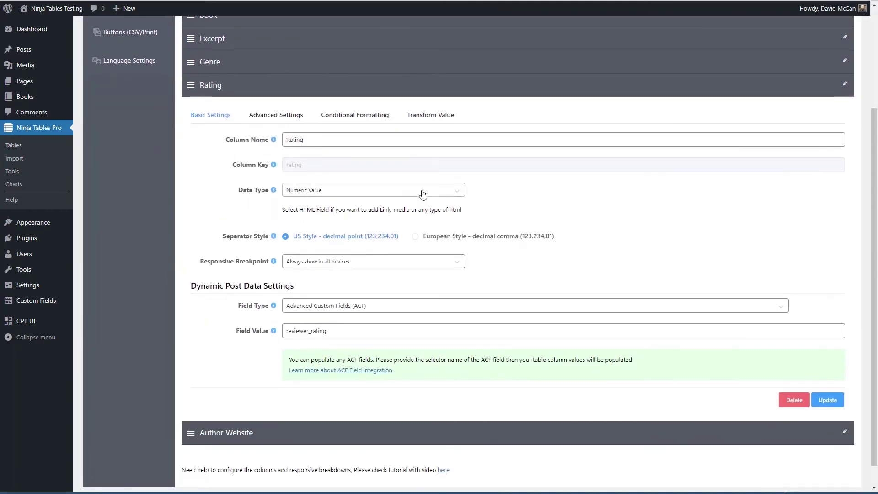
left_click(289, 117)
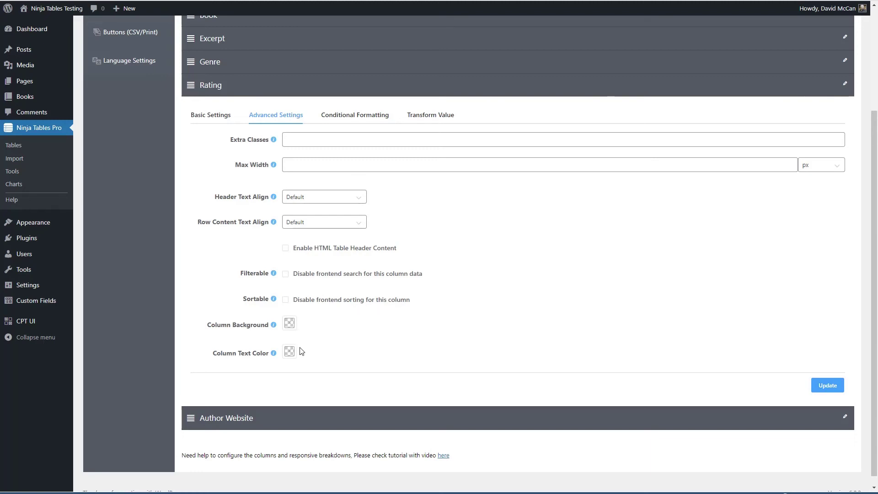
left_click(355, 115)
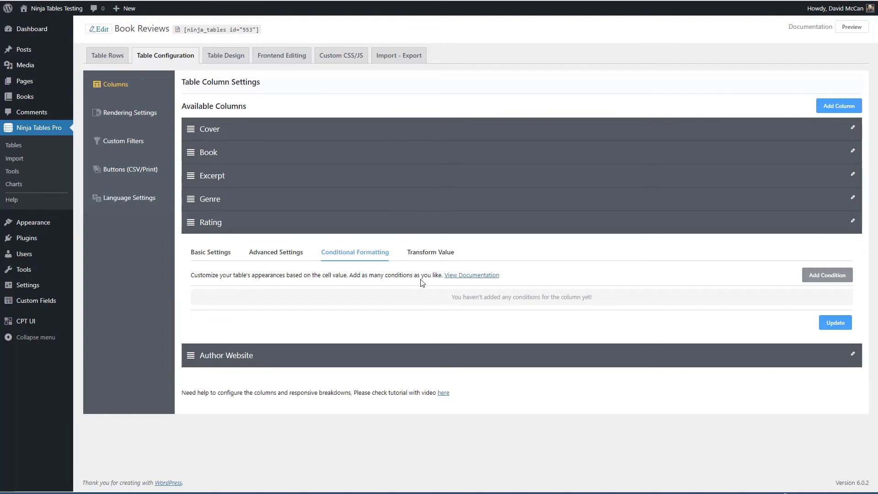
Enable Excel formula support in Rating's Transform Value tab and show the supported formulas.
left_click(428, 255)
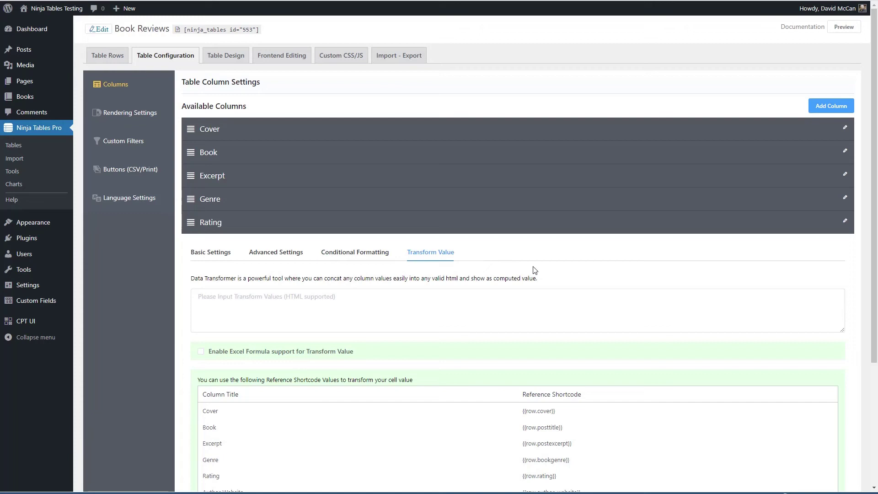
scroll(534, 273, "down", 2)
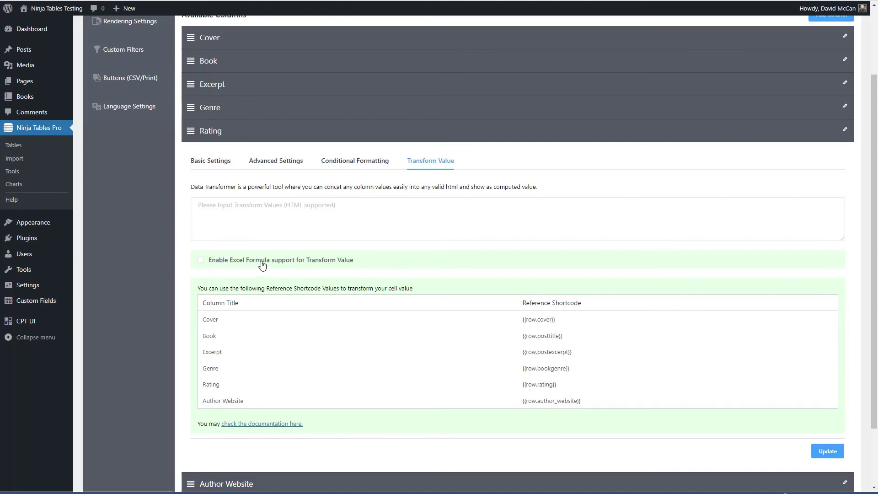
left_click(201, 261)
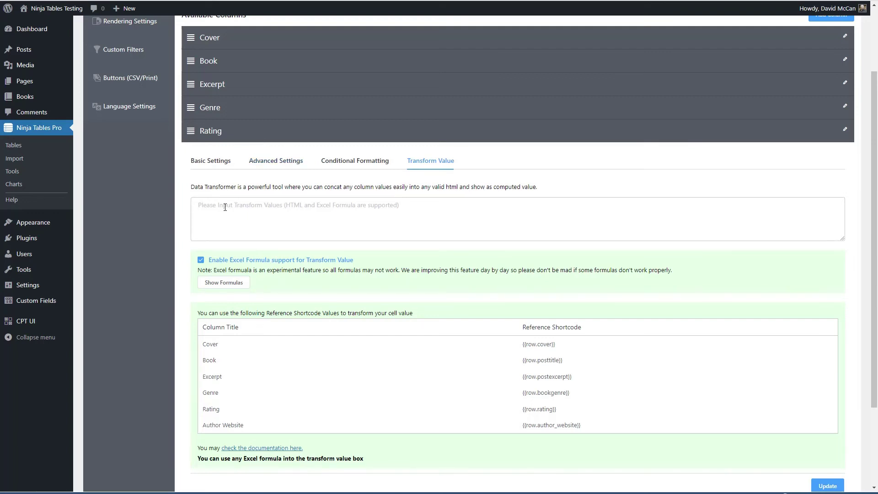
left_click(224, 283)
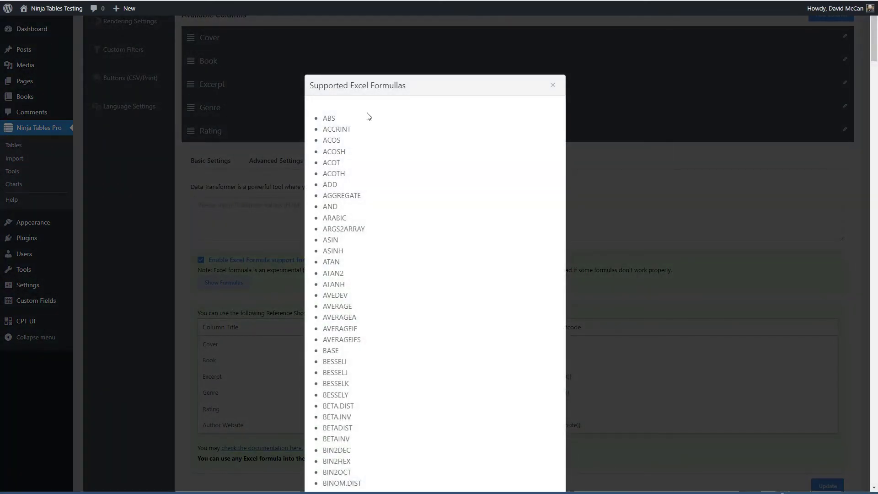
Scroll through the Supported Excel Formulas list from ABS down to NUMVAL and DATEVAL, and back up.
scroll(369, 117, "down", 2)
scroll(369, 116, "down", 20)
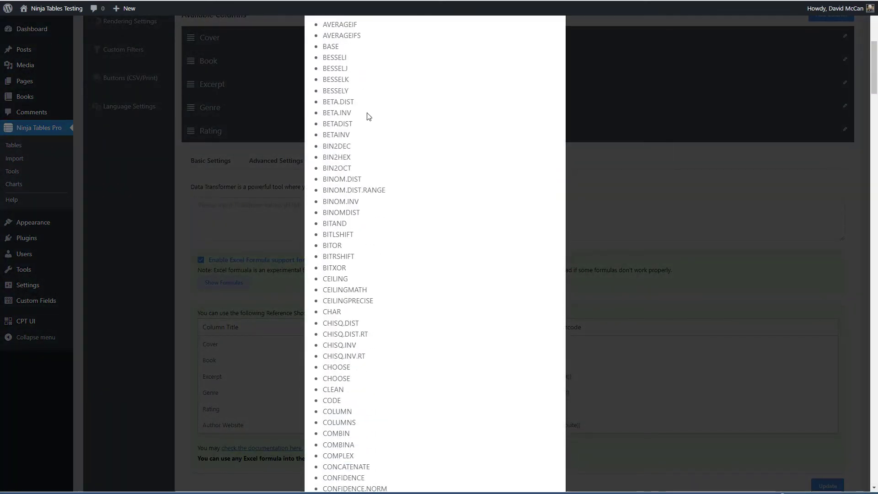
scroll(370, 118, "down", 20)
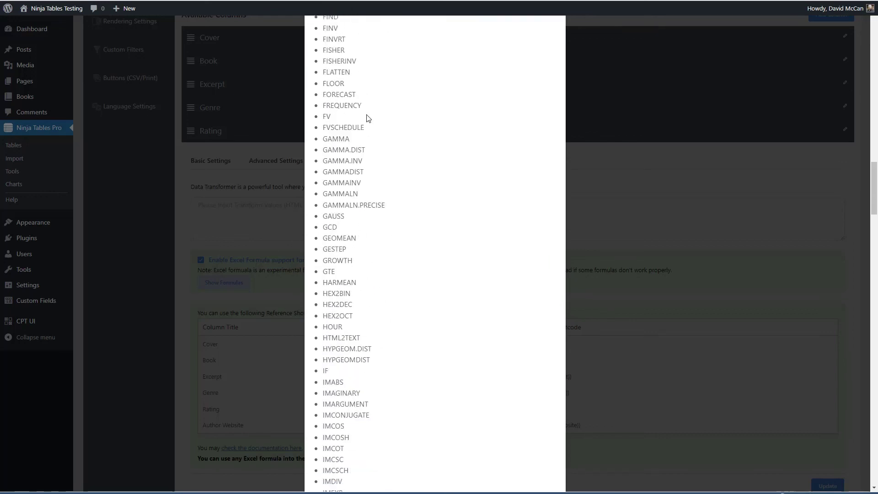
scroll(368, 117, "down", 20)
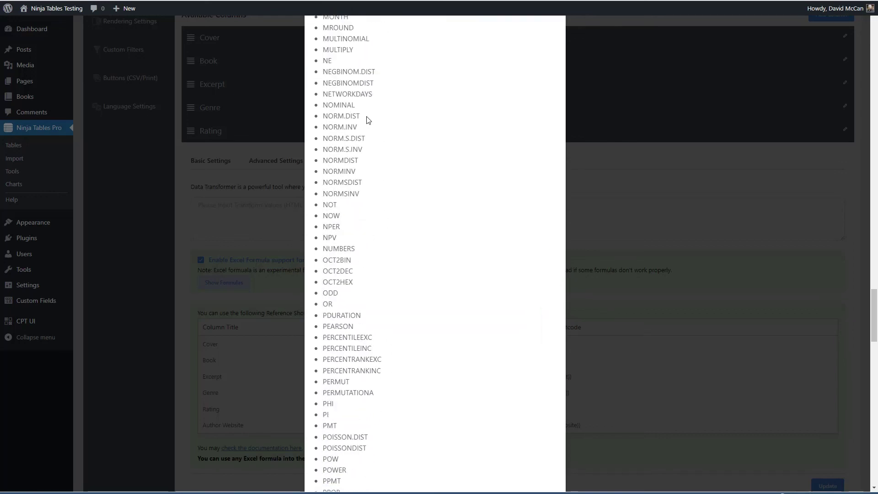
scroll(367, 118, "down", 15)
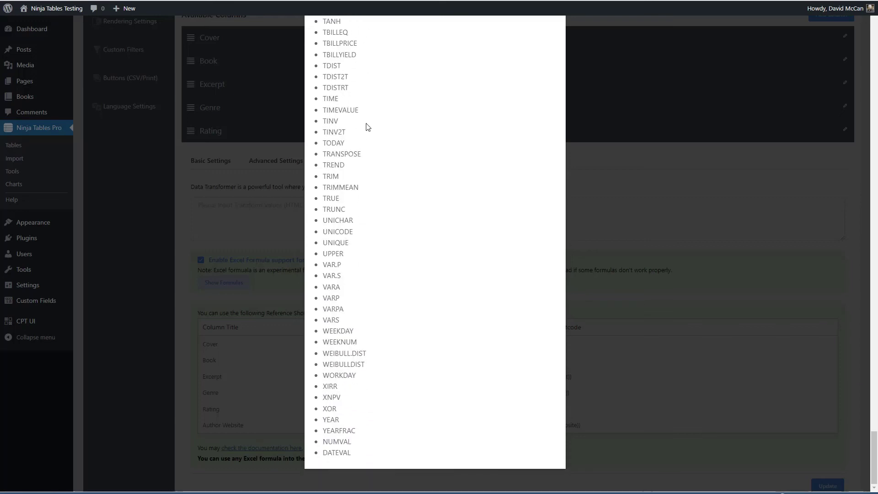
scroll(367, 127, "up", 10)
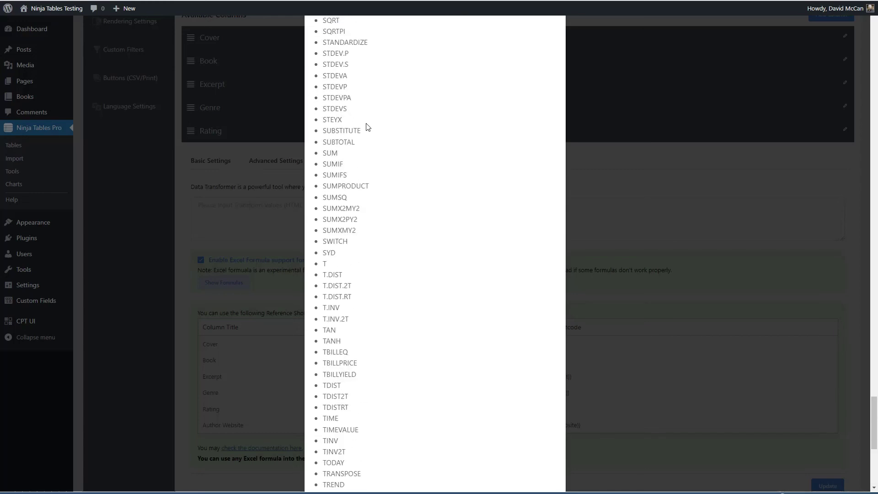
scroll(368, 126, "up", 20)
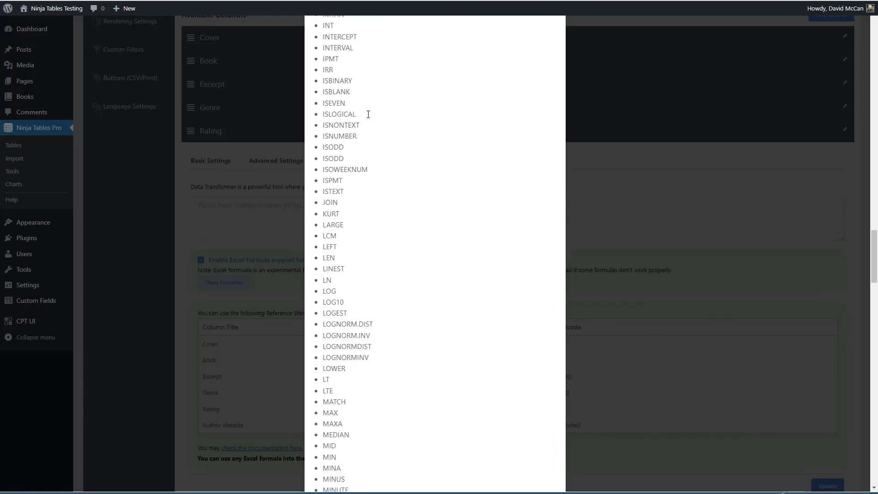
scroll(370, 116, "up", 20)
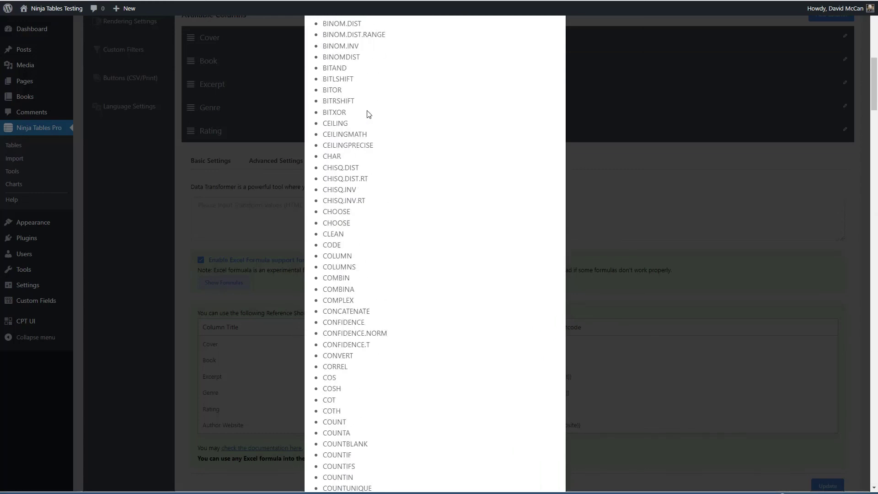
scroll(368, 112, "up", 3)
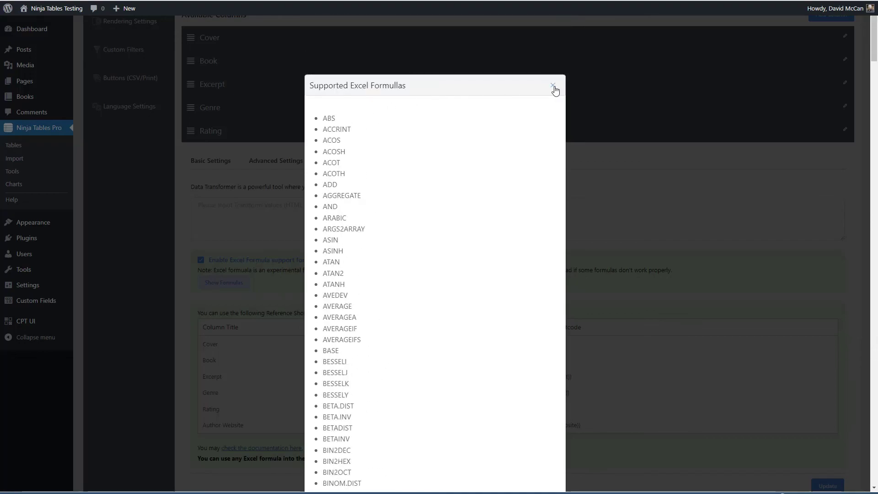